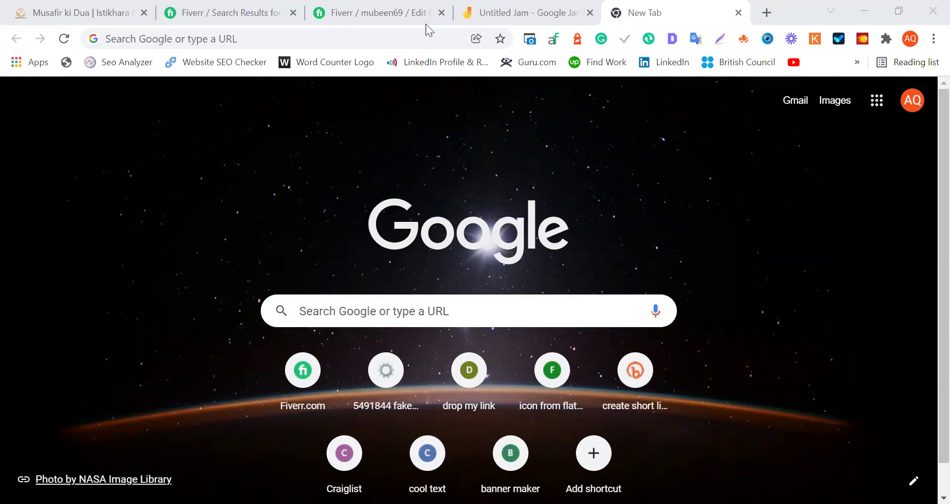
# - Review the Jamboard notes on publishing without a test and the gig's Publish page listing the English Skills Test
pyautogui.click(491, 6)
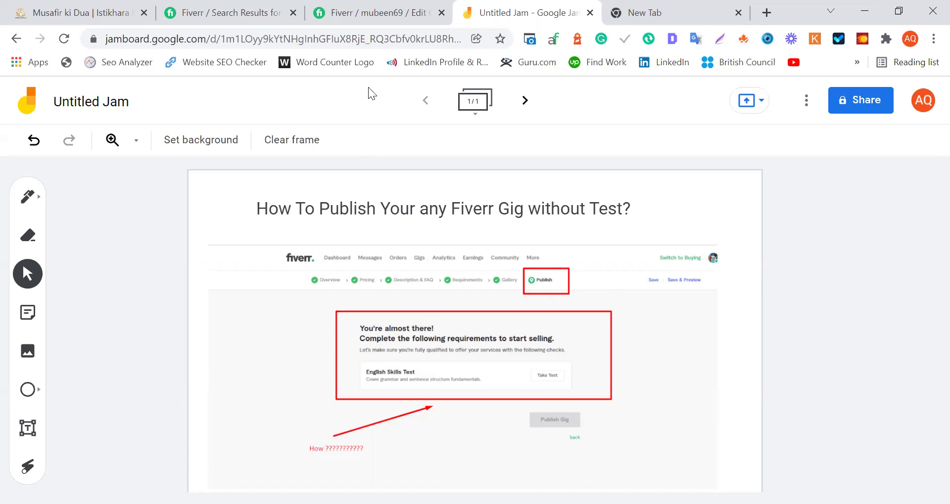
pyautogui.click(376, 15)
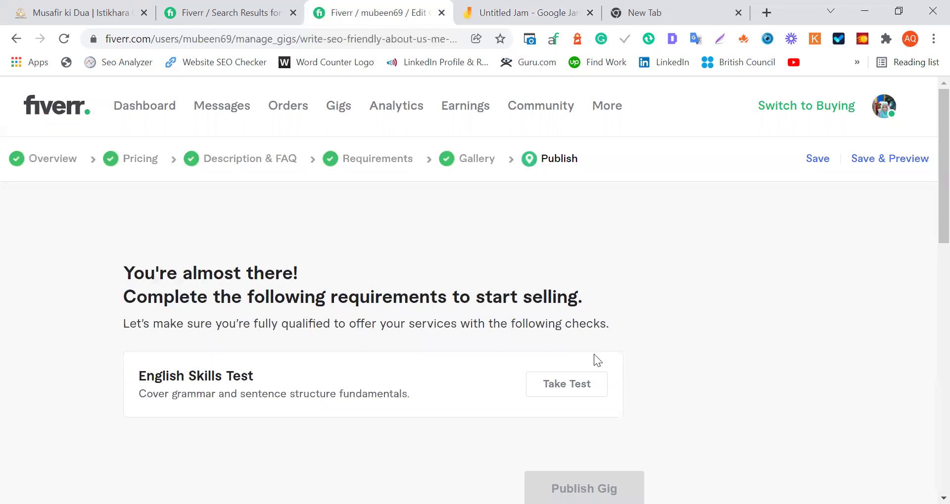
pyautogui.scroll(-3, 926, 208)
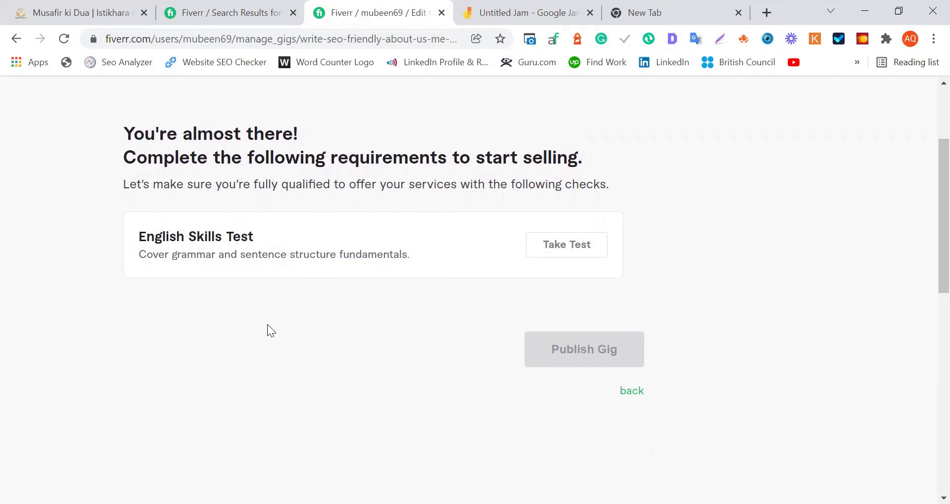
# - Go to the seller profile's gigs and show the draft gigs
pyautogui.click(223, 9)
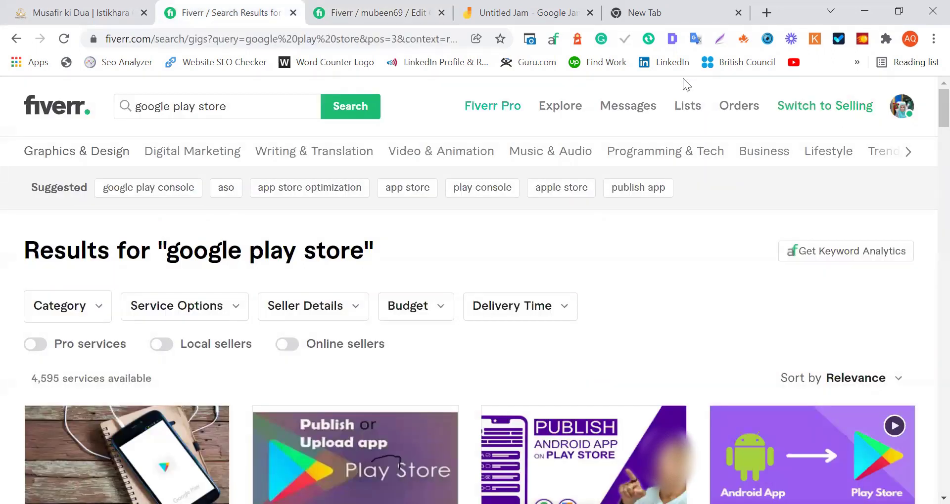
pyautogui.click(901, 107)
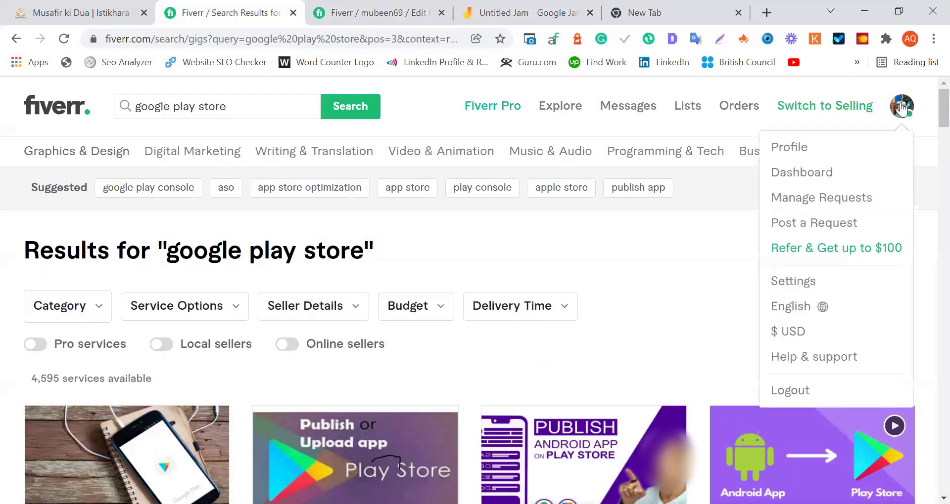
pyautogui.click(789, 147)
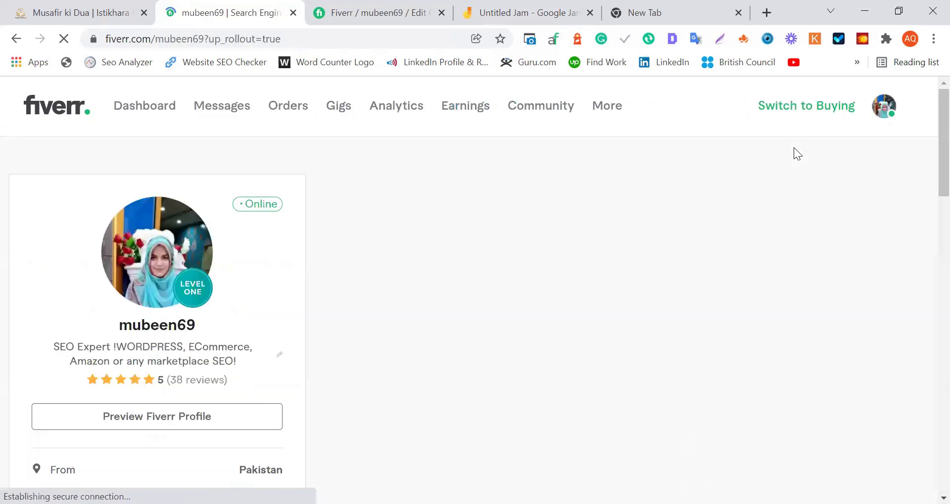
pyautogui.click(340, 112)
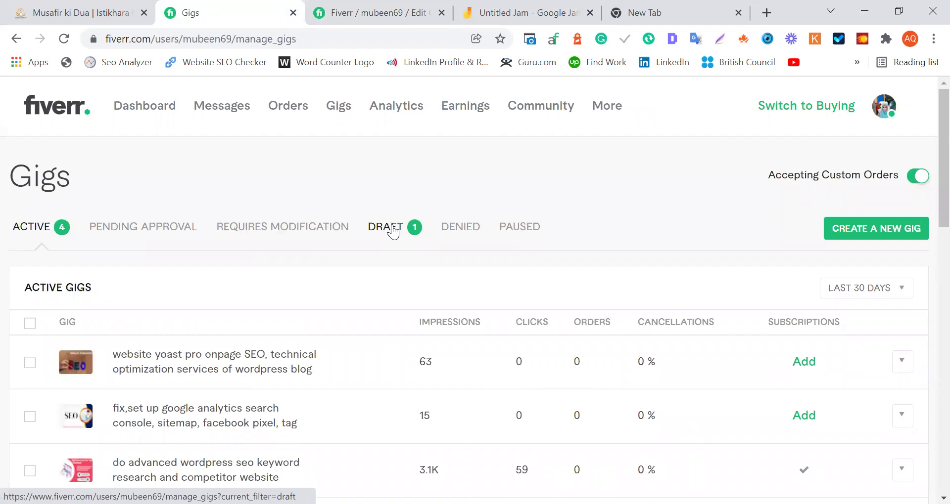
pyautogui.click(394, 231)
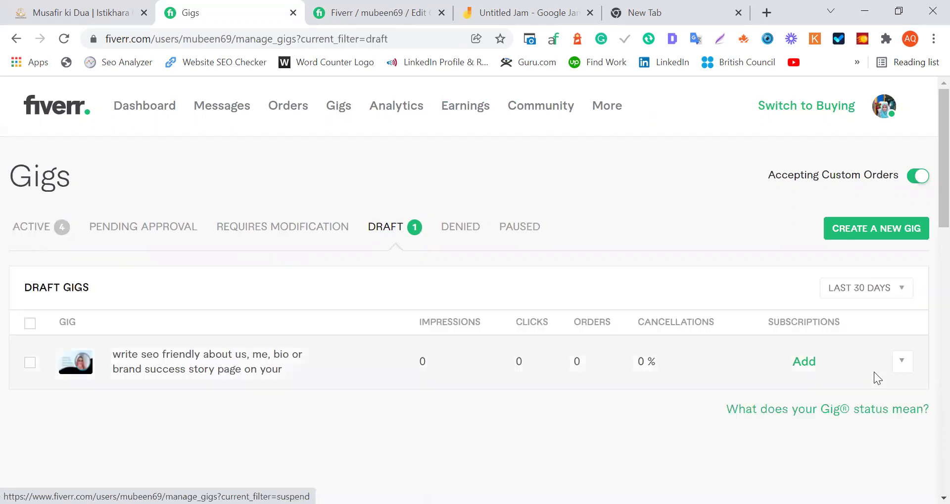
# - Open the draft gig about writing SEO-friendly about us pages for editing and add an SEO title to it
pyautogui.click(902, 365)
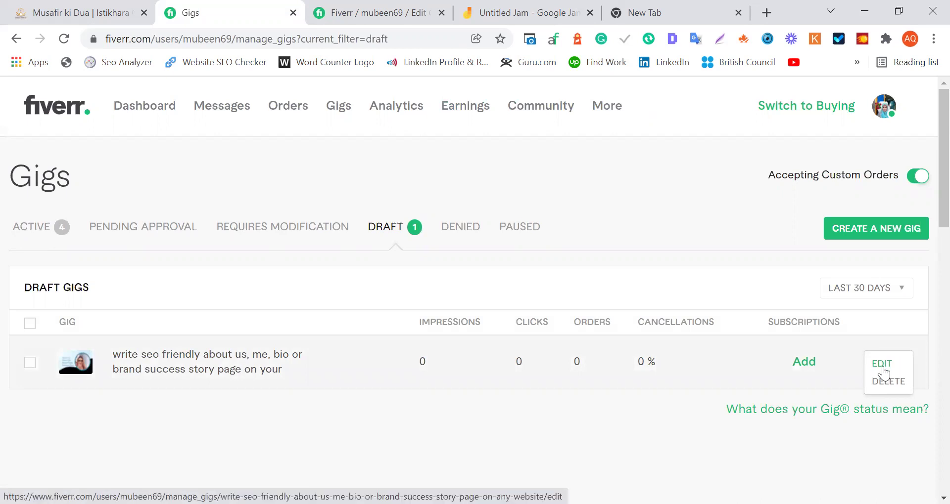
pyautogui.click(883, 369)
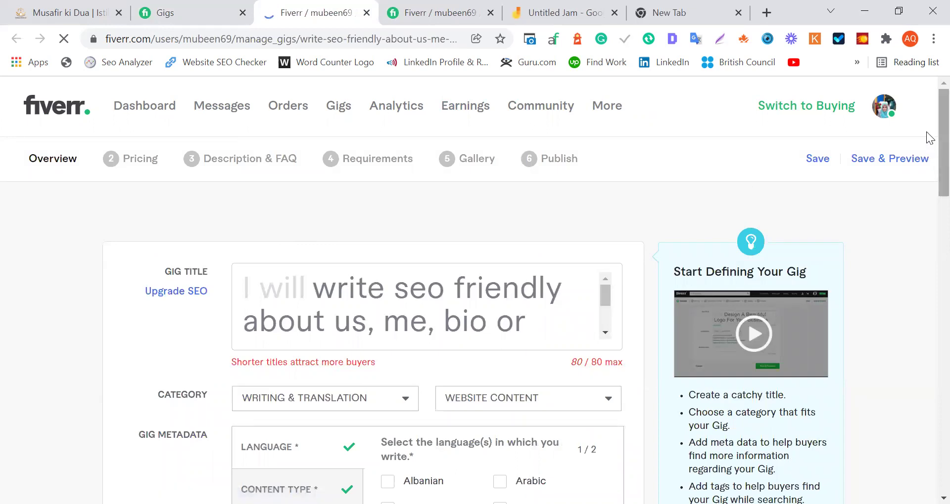
pyautogui.scroll(-2, 926, 148)
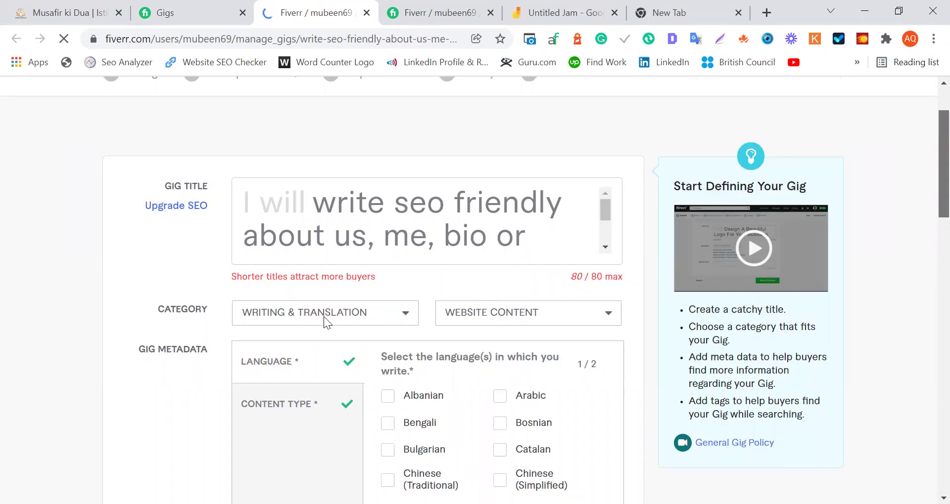
pyautogui.click(164, 208)
pyautogui.moveTo(354, 384)
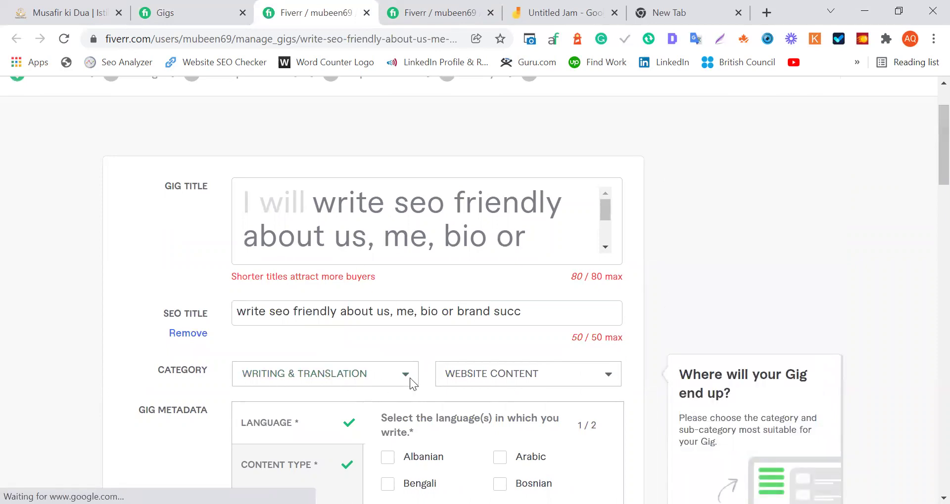
# - Change the gig's category to Graphics & Design and its subcategory to Logo Design
pyautogui.scroll(-2, 929, 150)
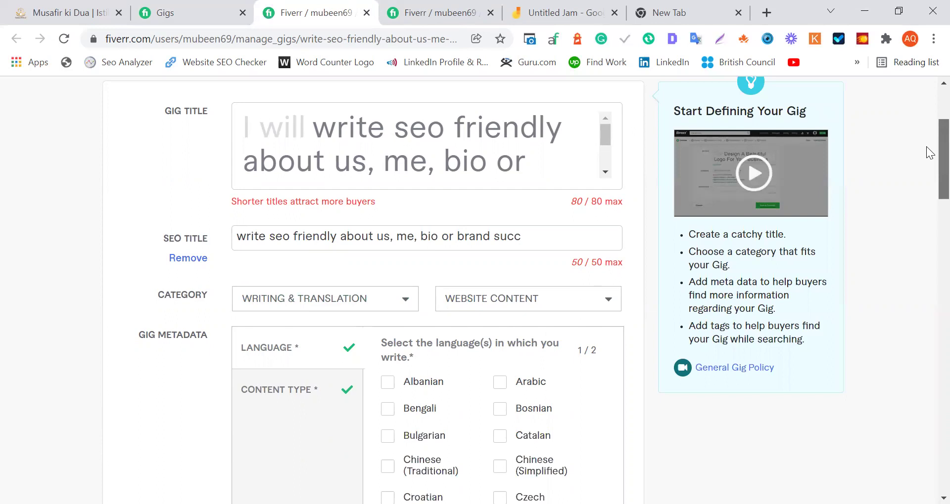
pyautogui.scroll(1, 544, 223)
pyautogui.moveTo(381, 291)
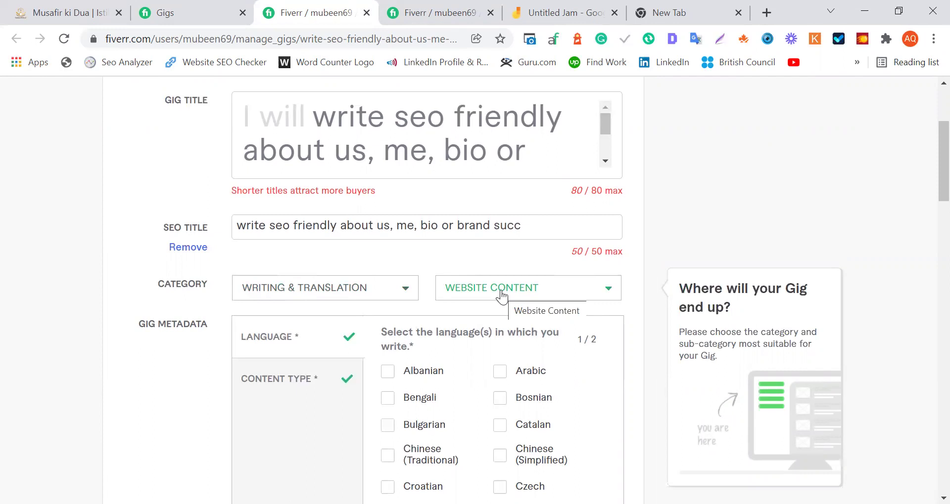
pyautogui.click(380, 292)
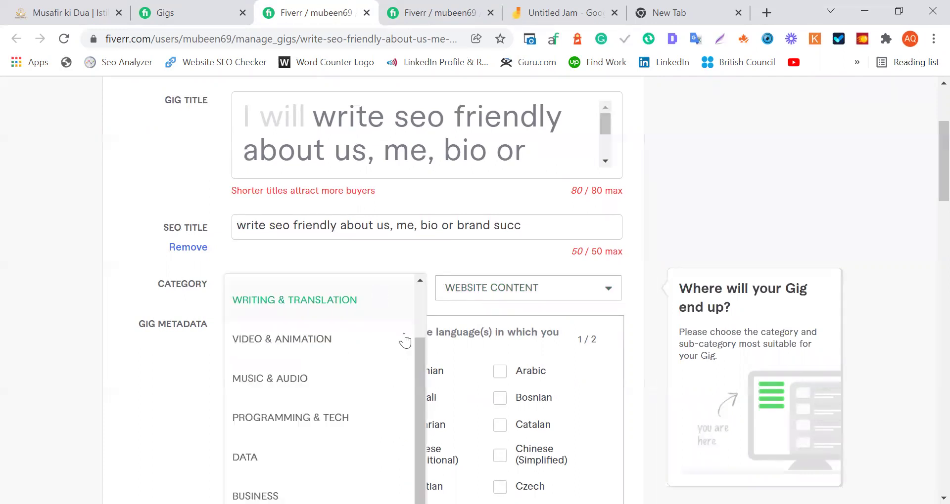
pyautogui.moveTo(419, 359); pyautogui.dragTo(415, 281)
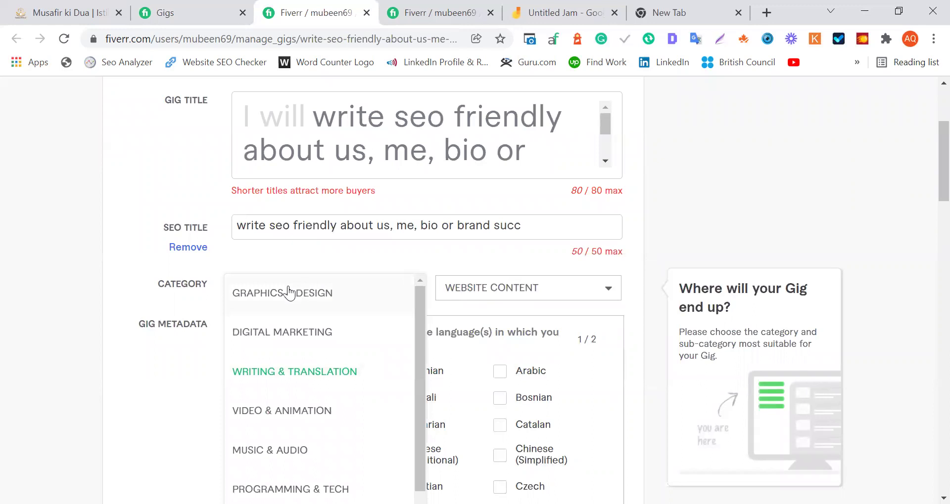
pyautogui.click(269, 297)
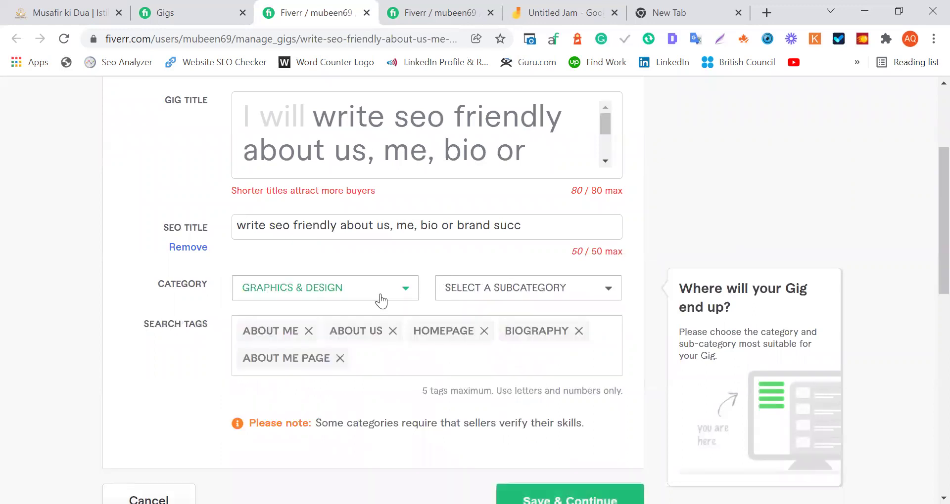
pyautogui.click(477, 297)
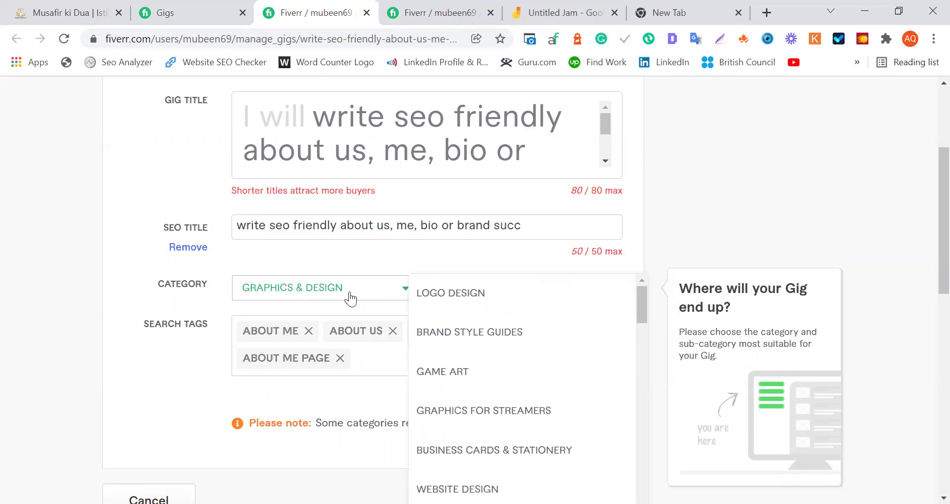
pyautogui.click(519, 296)
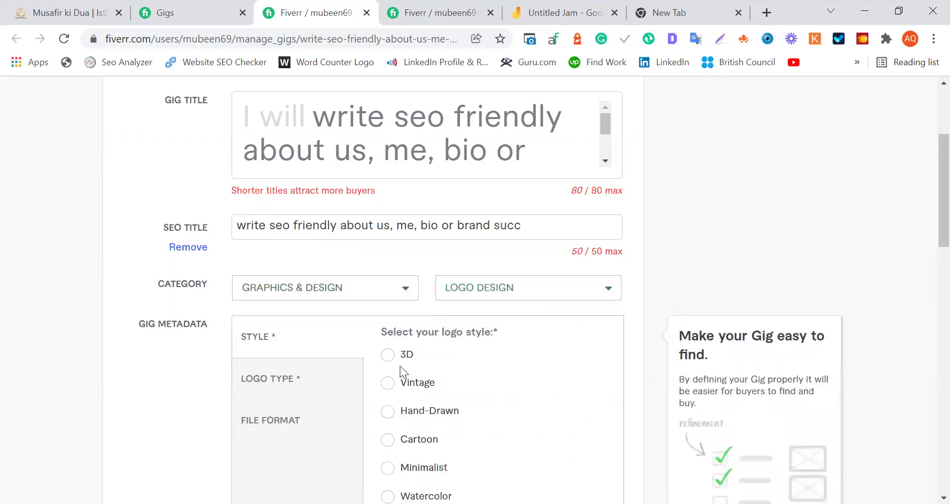
# - Set the gig metadata to 3D style, Monogram logo type and JPG file format, and save the overview
pyautogui.click(386, 357)
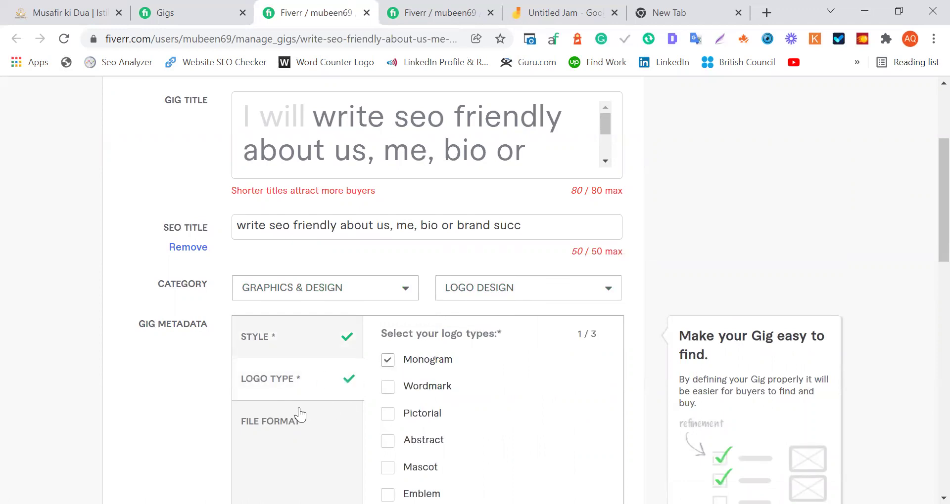
pyautogui.click(280, 424)
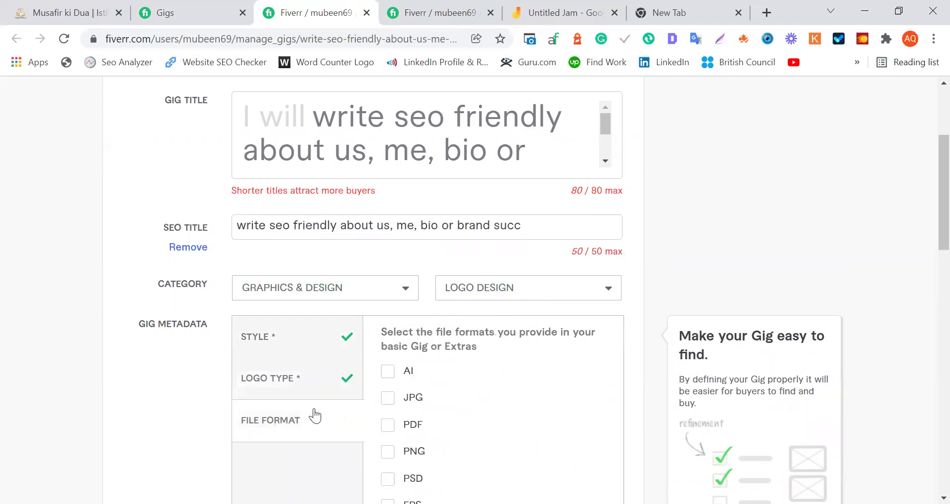
pyautogui.click(390, 401)
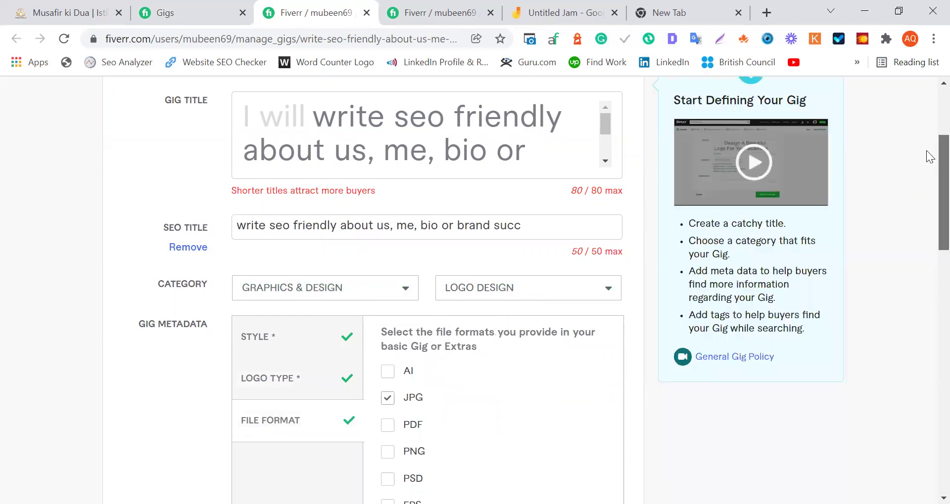
pyautogui.scroll(-4, 929, 198)
pyautogui.scroll(-4, 929, 226)
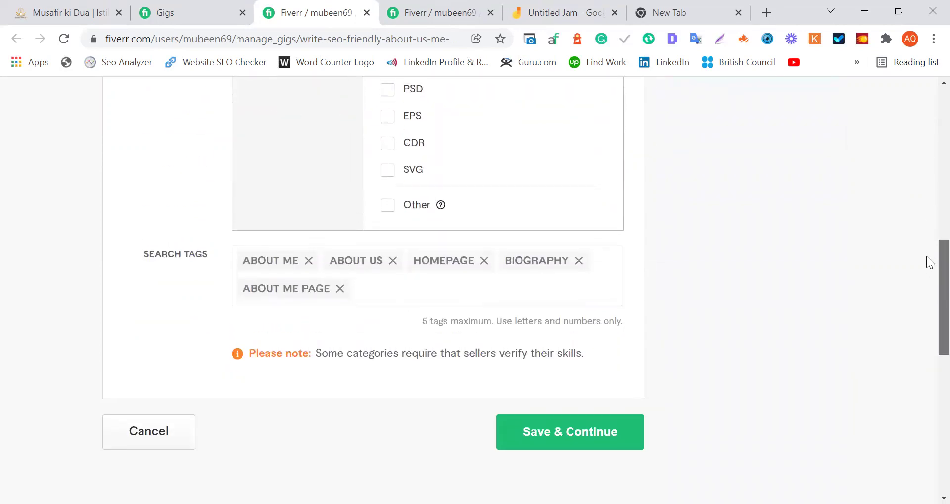
pyautogui.click(532, 435)
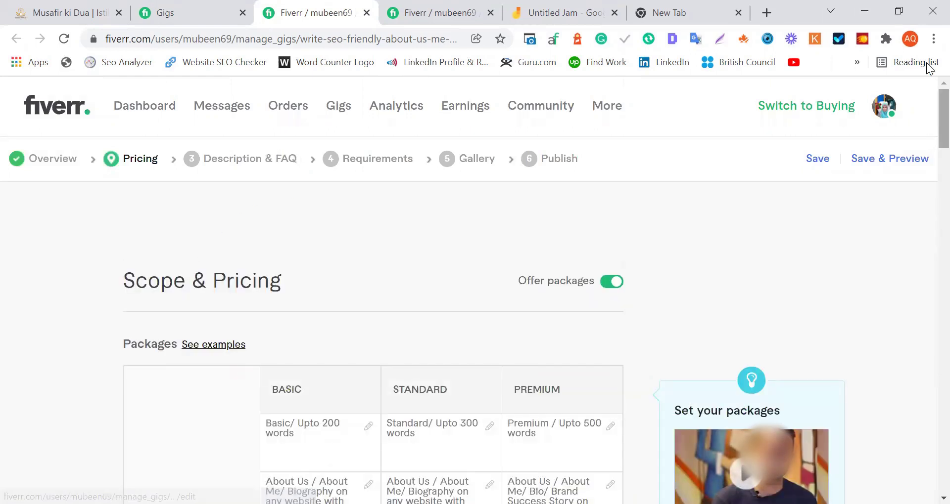
# - Look through the Scope & Pricing packages and extra services, and save them to continue to Description & FAQ
pyautogui.scroll(-15, 927, 148)
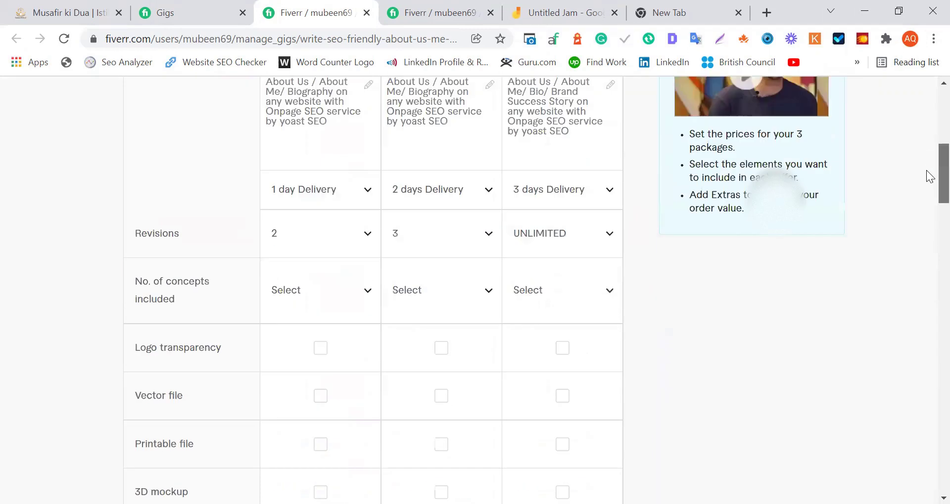
pyautogui.scroll(-3, 927, 218)
pyautogui.scroll(10, 926, 193)
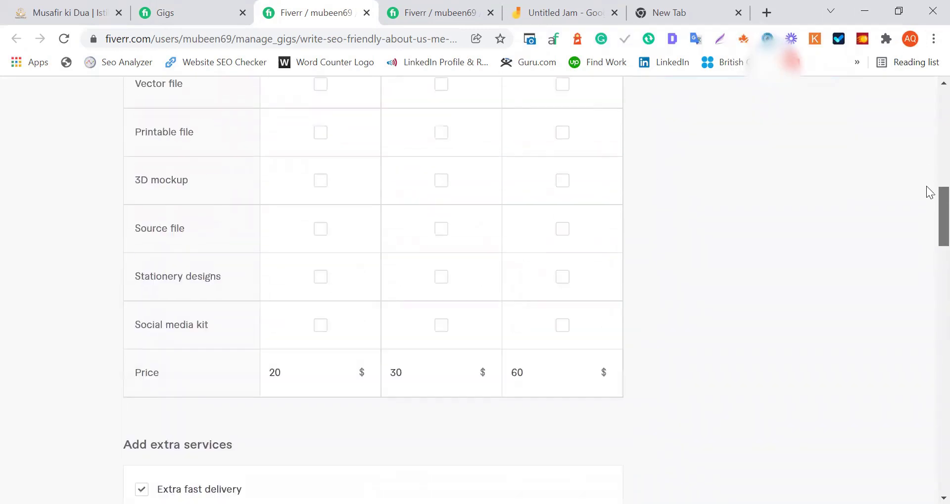
pyautogui.scroll(-20, 928, 222)
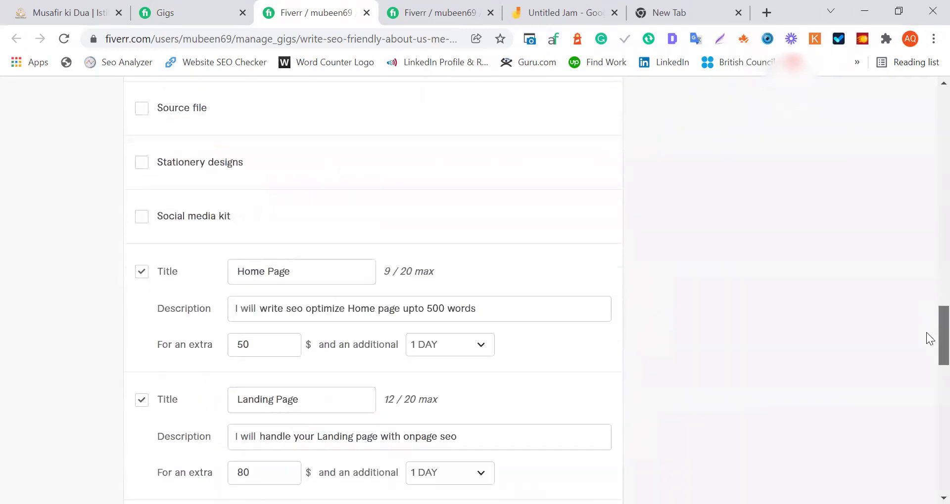
pyautogui.scroll(-10, 927, 371)
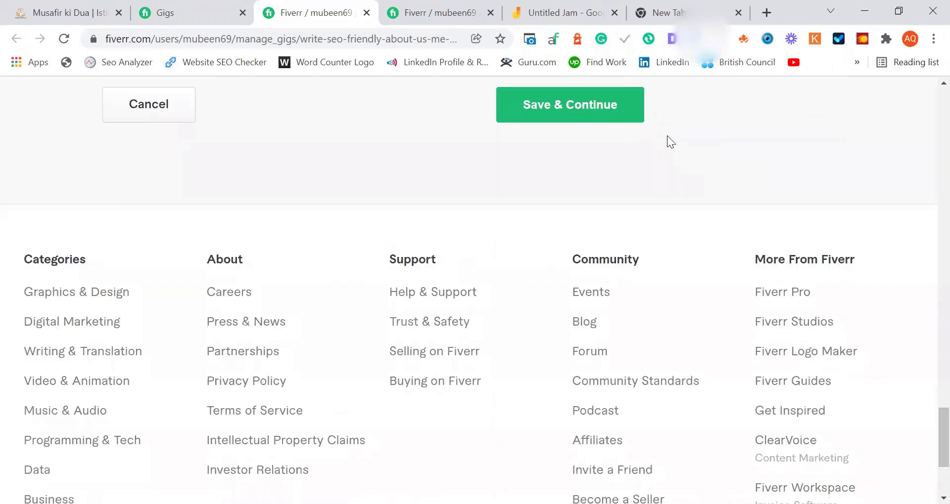
pyautogui.click(606, 105)
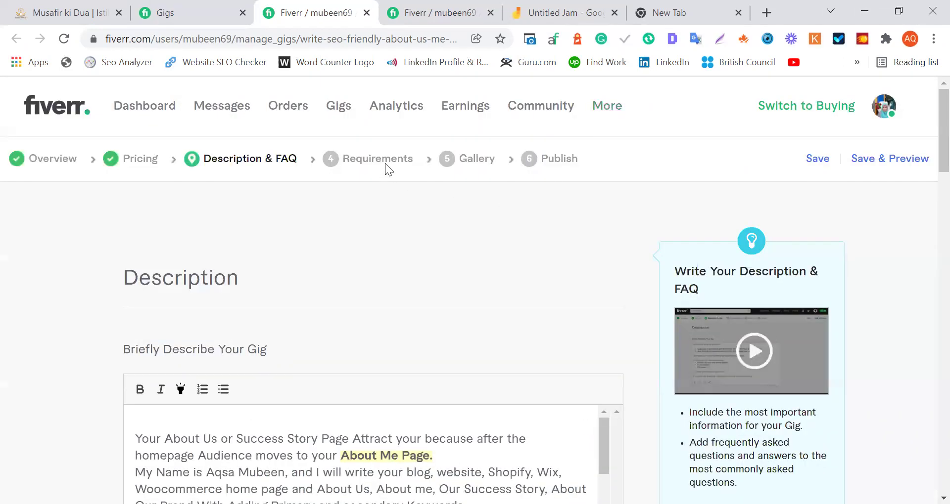
# - Save the Description & FAQ and Requirements stages with their existing content to reach the Gallery
pyautogui.moveTo(926, 133); pyautogui.dragTo(926, 390)
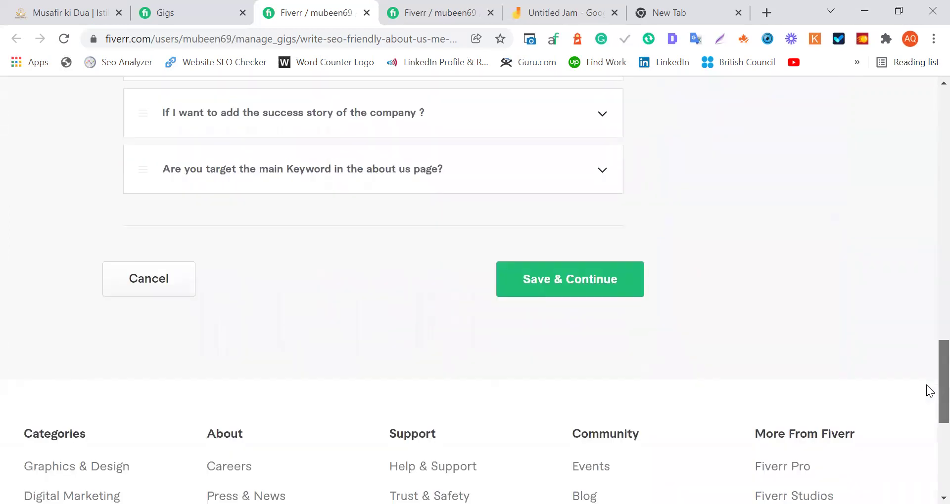
pyautogui.click(537, 280)
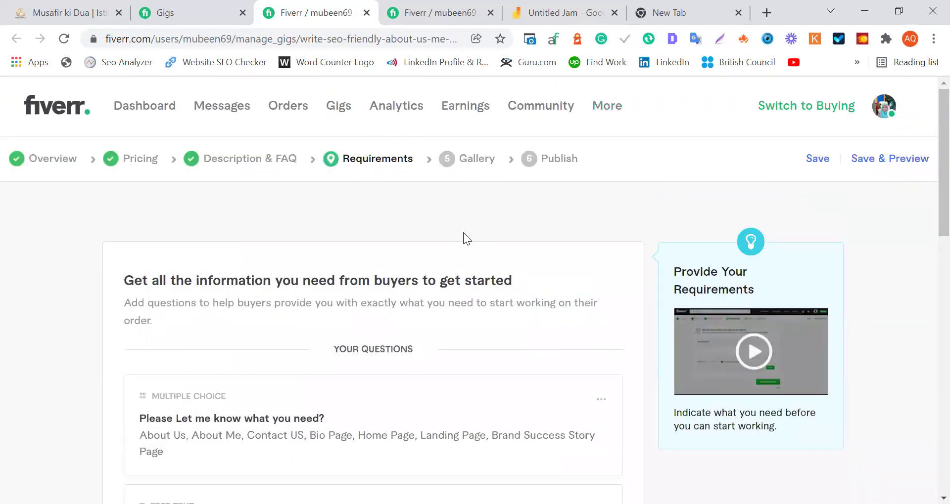
pyautogui.scroll(-7, 926, 222)
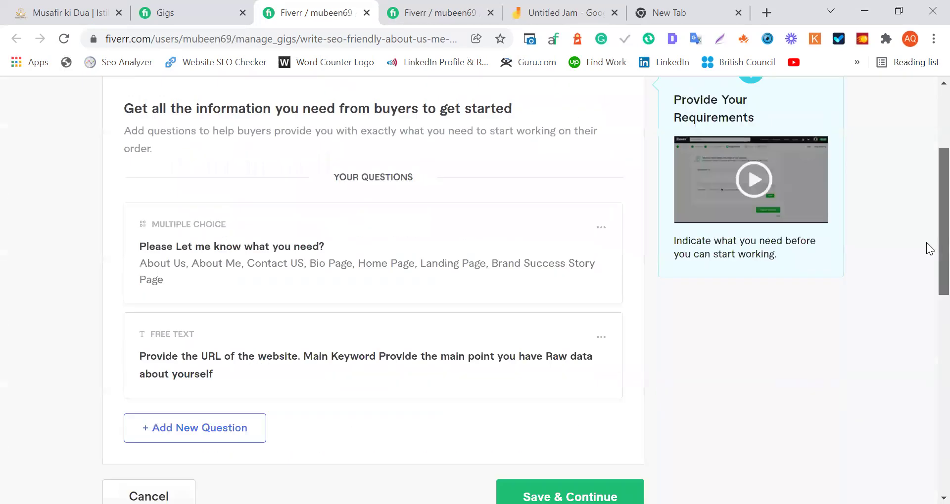
pyautogui.click(517, 351)
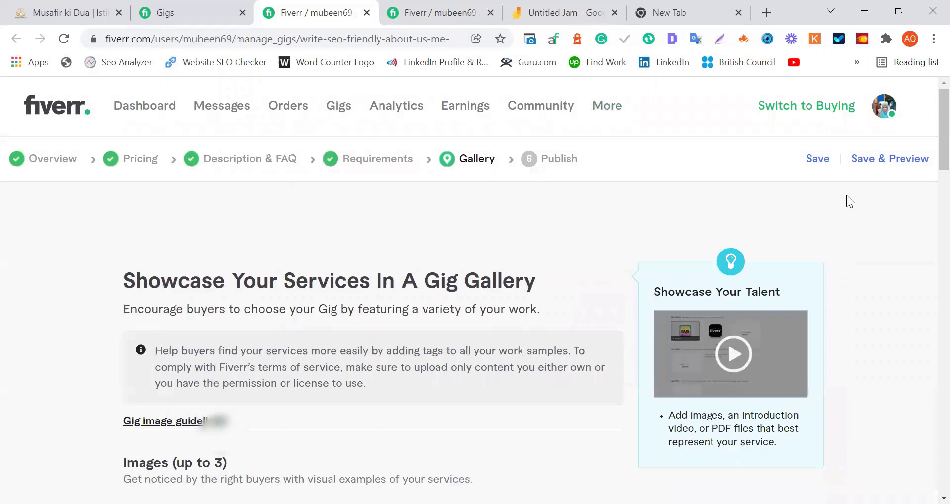
# - Accept the declaration about owning the gallery materials and try to save the Gallery stage
pyautogui.moveTo(928, 124); pyautogui.dragTo(926, 368)
pyautogui.click(539, 289)
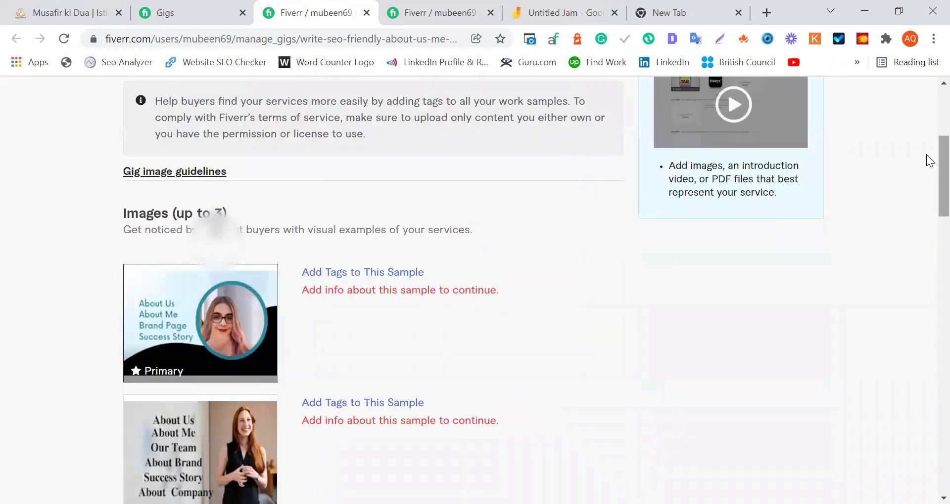
pyautogui.moveTo(926, 159); pyautogui.dragTo(927, 377)
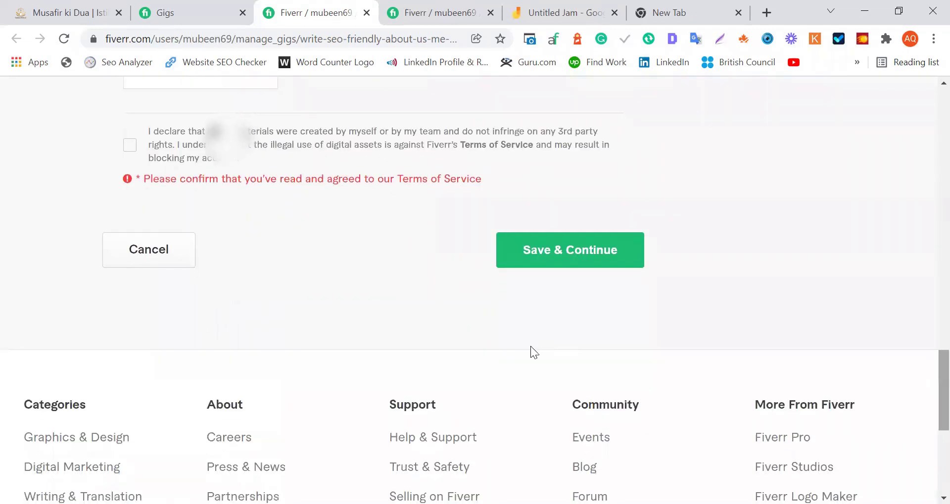
pyautogui.click(129, 146)
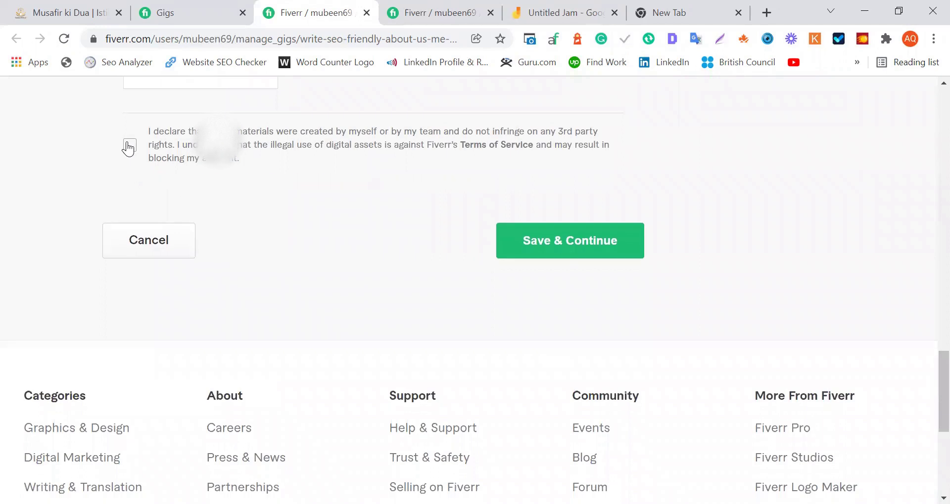
pyautogui.click(526, 247)
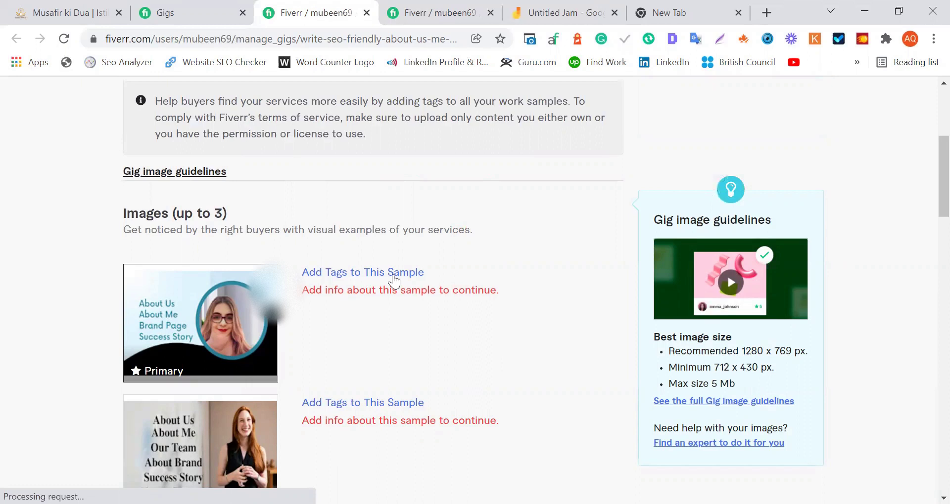
# - Tag the primary gallery image with the Monogram logo type and the custom tag 3d Logo
pyautogui.click(380, 273)
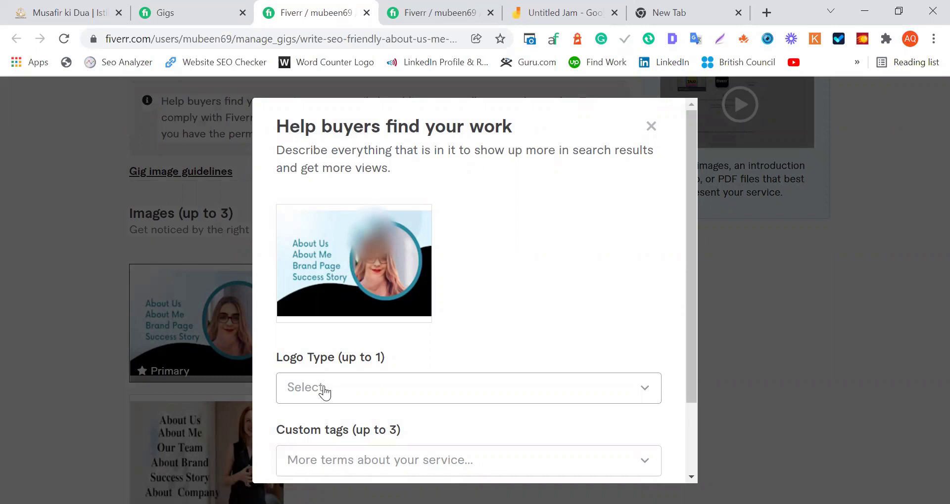
pyautogui.click(324, 392)
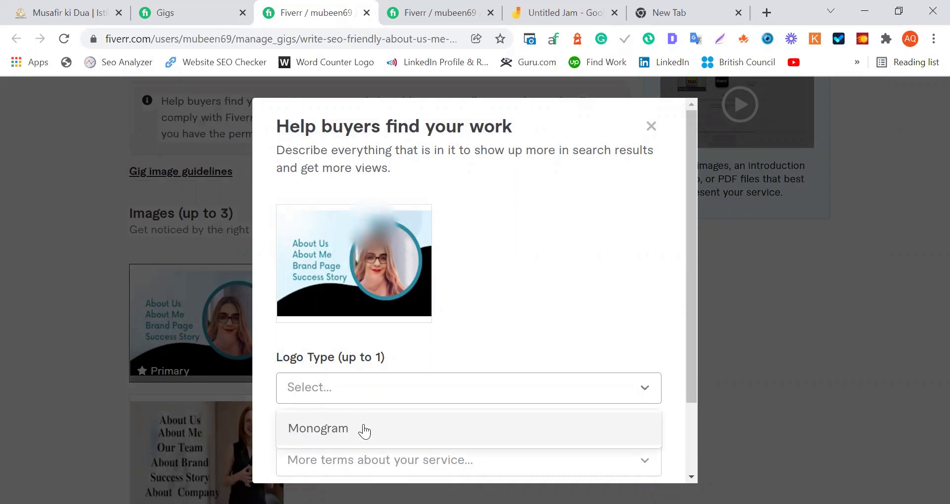
pyautogui.click(378, 435)
pyautogui.click(366, 461)
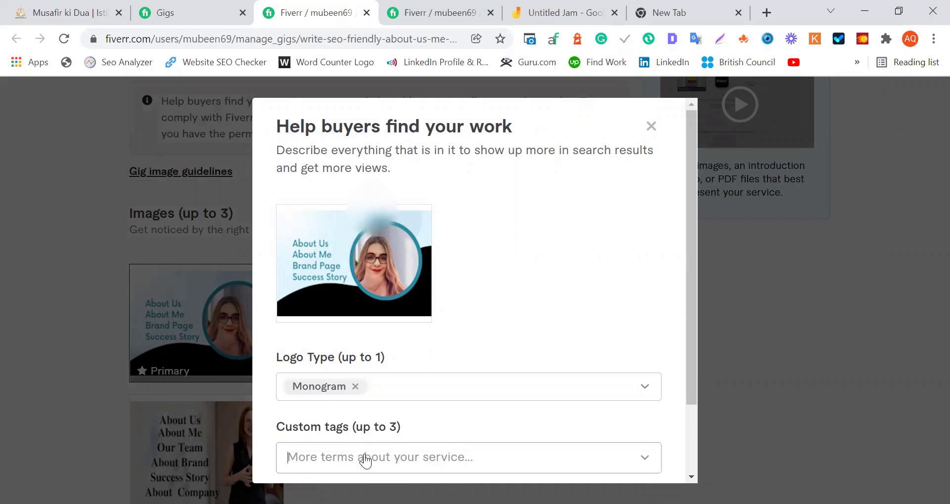
pyautogui.write('log')
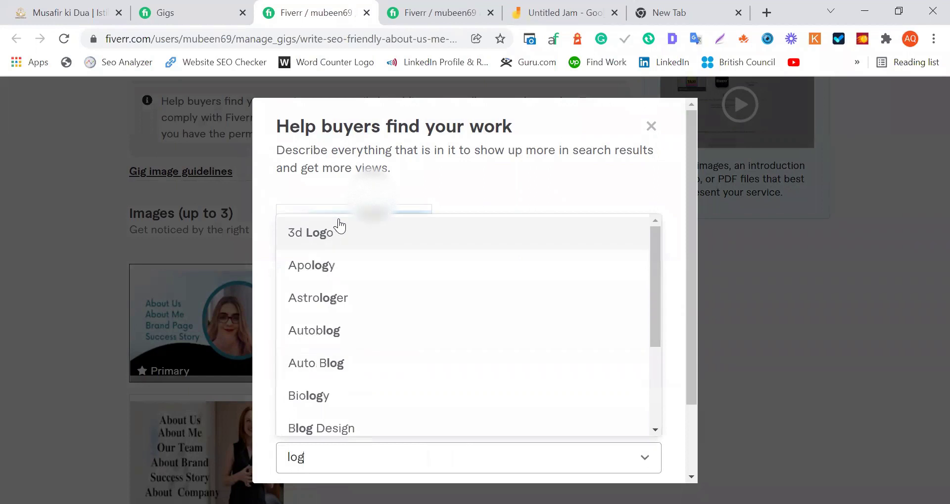
pyautogui.click(334, 229)
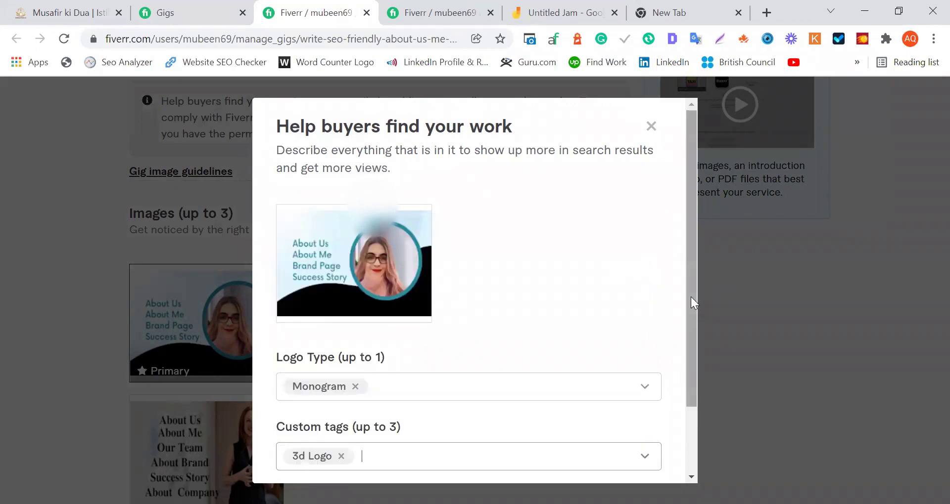
pyautogui.moveTo(692, 342); pyautogui.dragTo(699, 403)
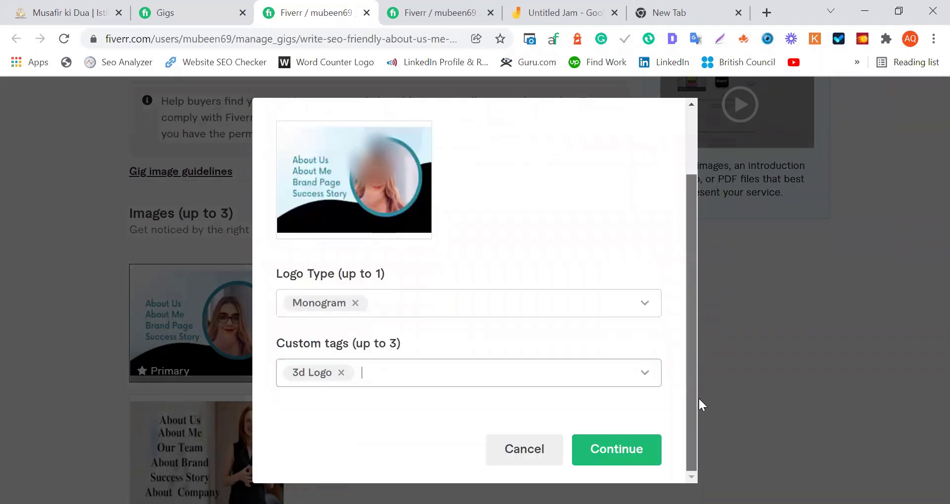
pyautogui.click(596, 450)
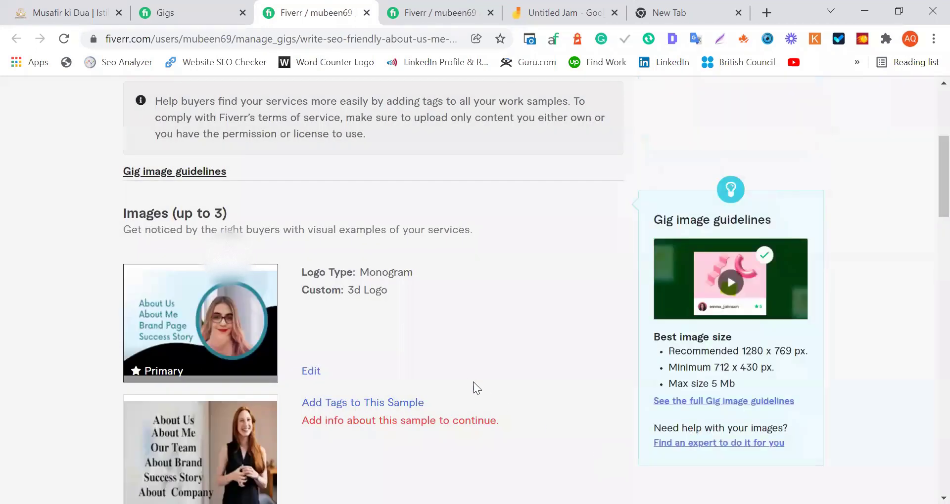
# - Tag the second gallery image with logo type Monogram and custom tag 3d Logo
pyautogui.scroll(-5, 926, 148)
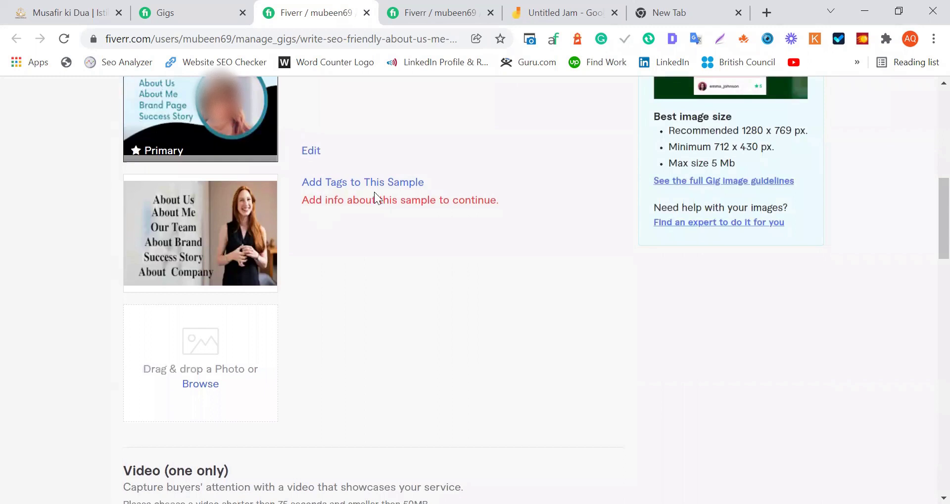
pyautogui.click(413, 183)
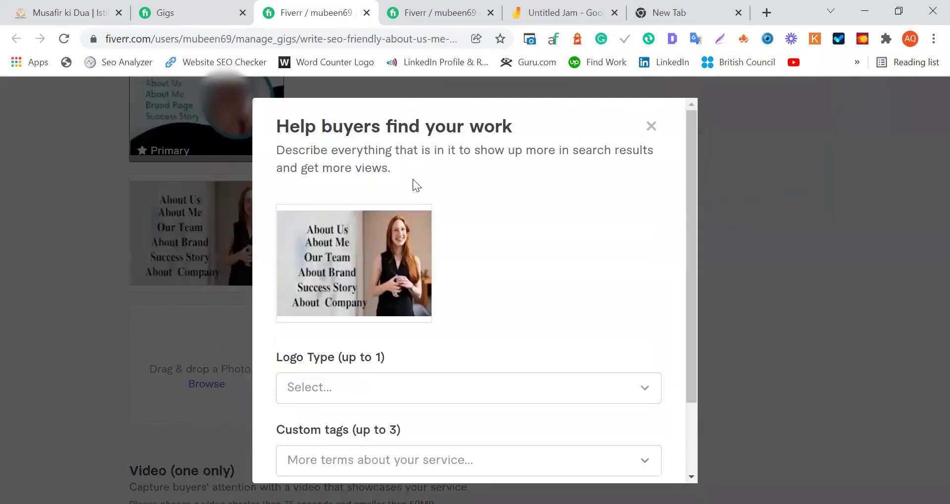
pyautogui.click(360, 391)
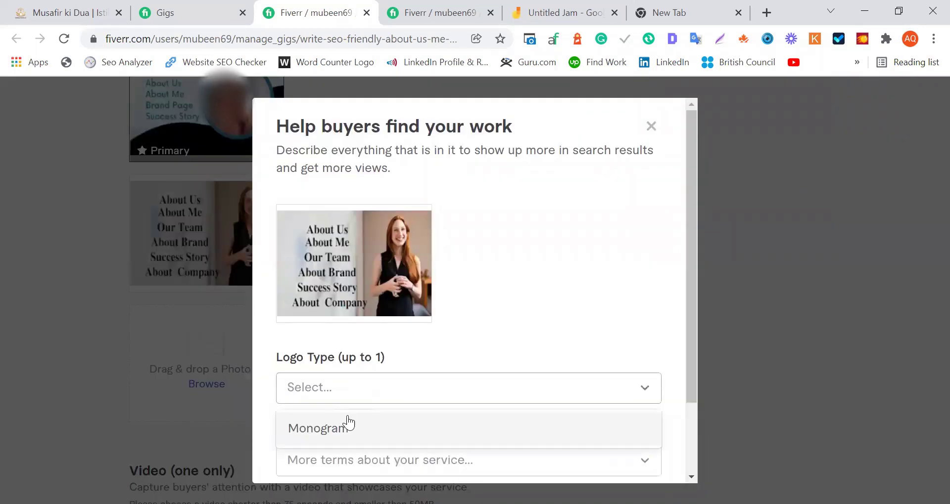
pyautogui.click(331, 430)
pyautogui.click(341, 462)
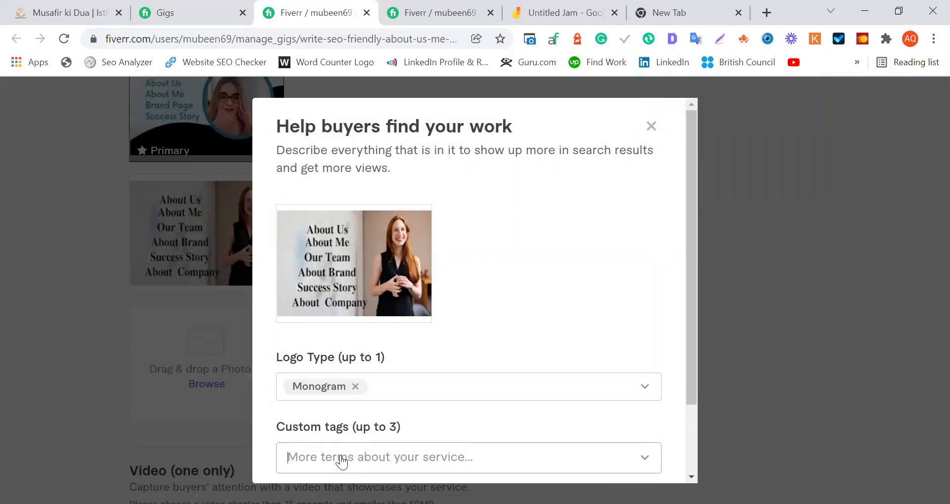
pyautogui.write('l')
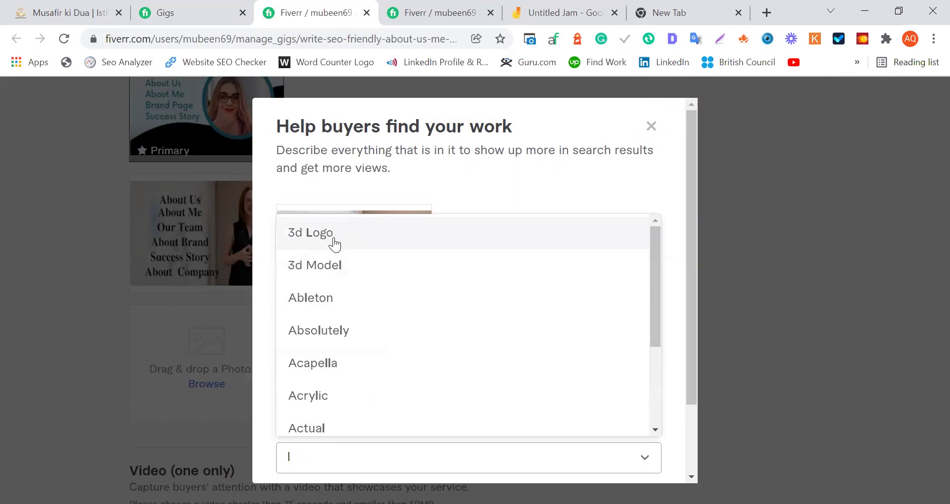
pyautogui.click(334, 242)
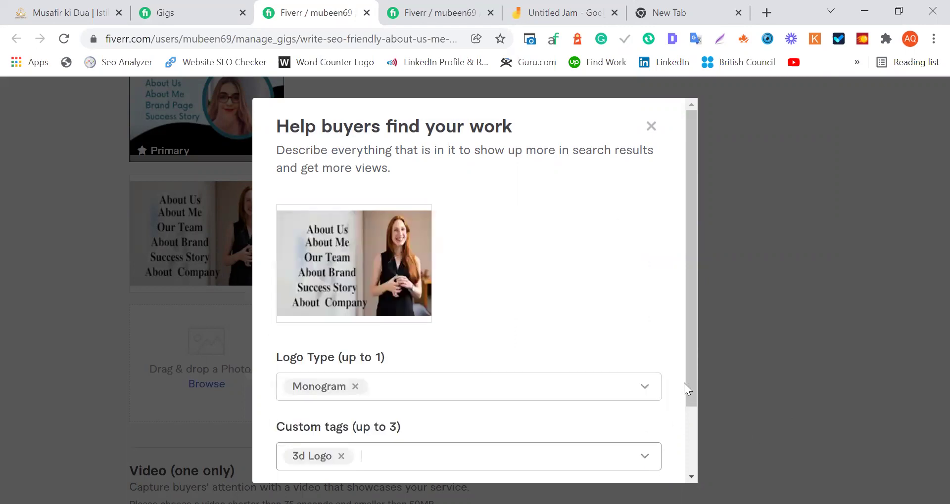
pyautogui.moveTo(686, 376); pyautogui.dragTo(690, 460)
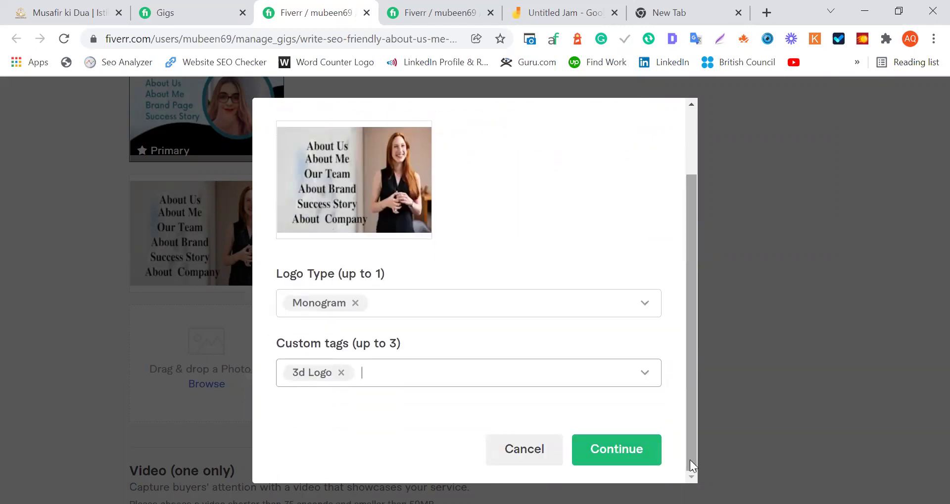
pyautogui.click(620, 461)
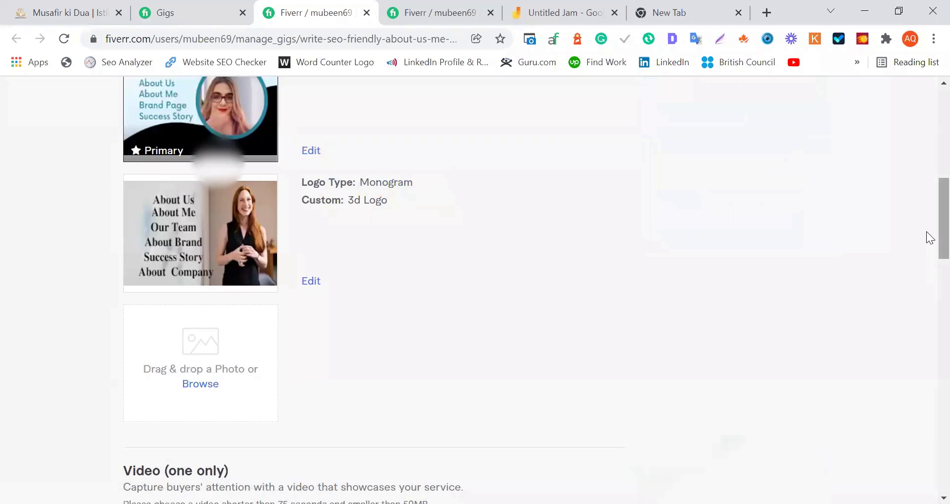
# - Save the Gallery stage and publish the gig, finishing on the Gigs list
pyautogui.scroll(-10, 926, 231)
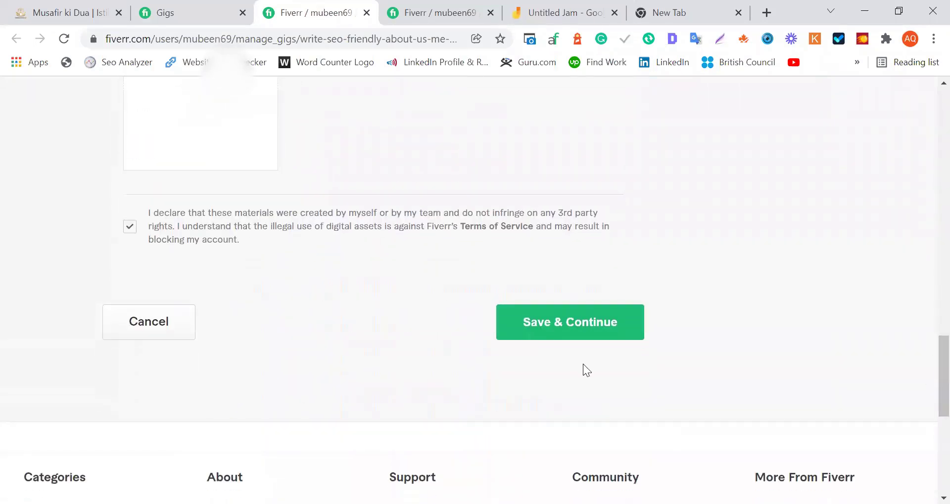
pyautogui.click(545, 322)
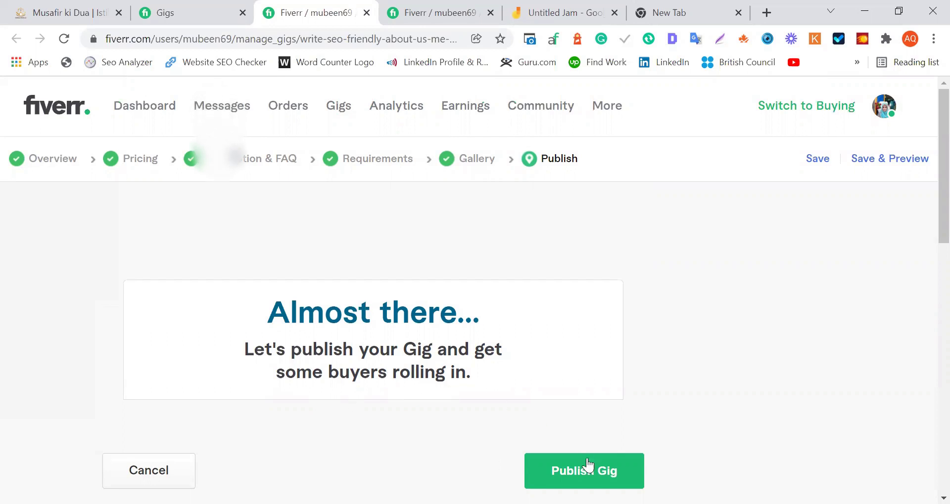
pyautogui.moveTo(926, 144); pyautogui.dragTo(925, 197)
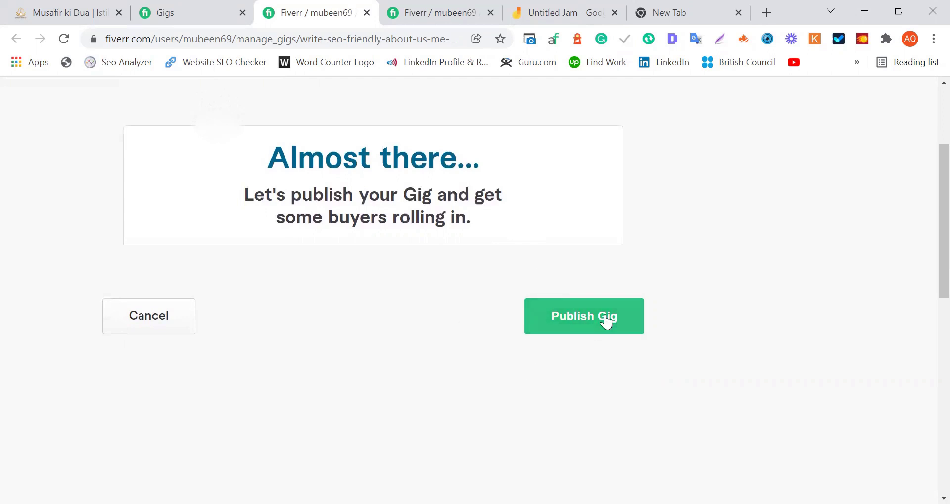
pyautogui.click(588, 322)
pyautogui.click(575, 316)
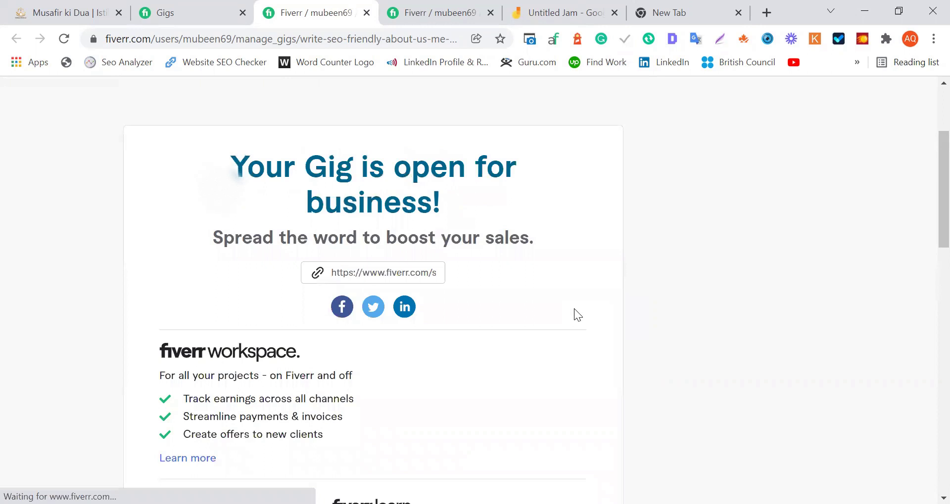
pyautogui.moveTo(926, 144); pyautogui.dragTo(926, 283)
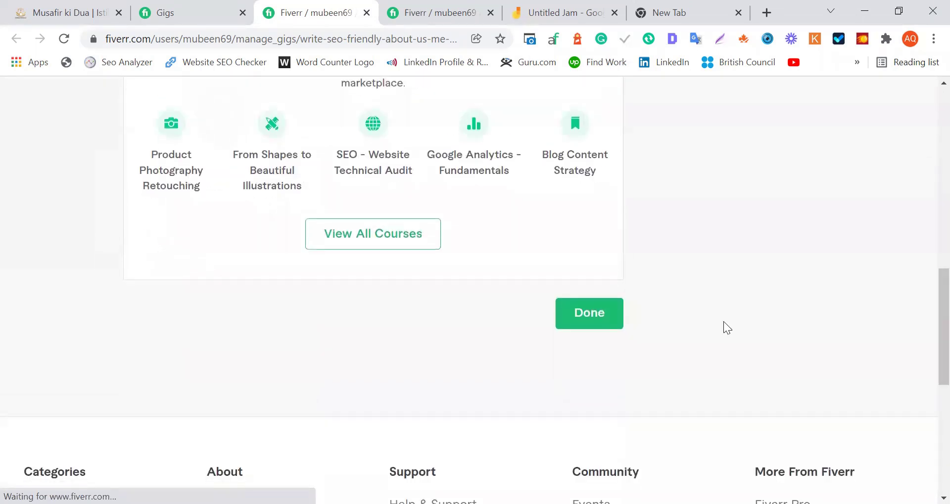
pyautogui.click(580, 317)
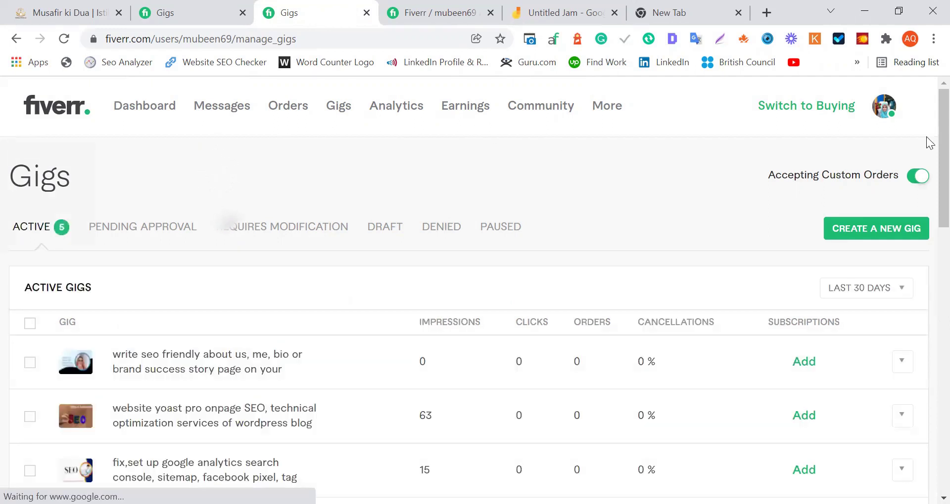
# - Pause the newly published "write seo friendly about us" gig and open its options in the paused gigs list
pyautogui.scroll(-2, 924, 129)
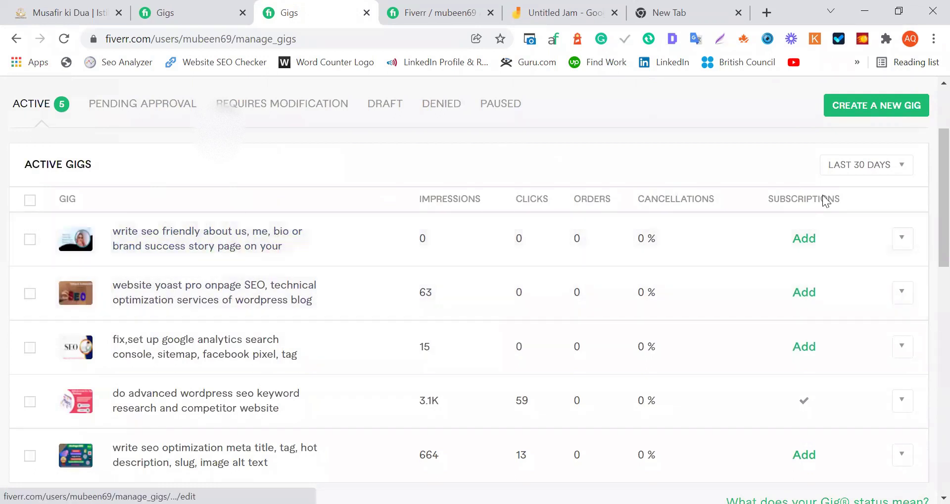
pyautogui.click(901, 241)
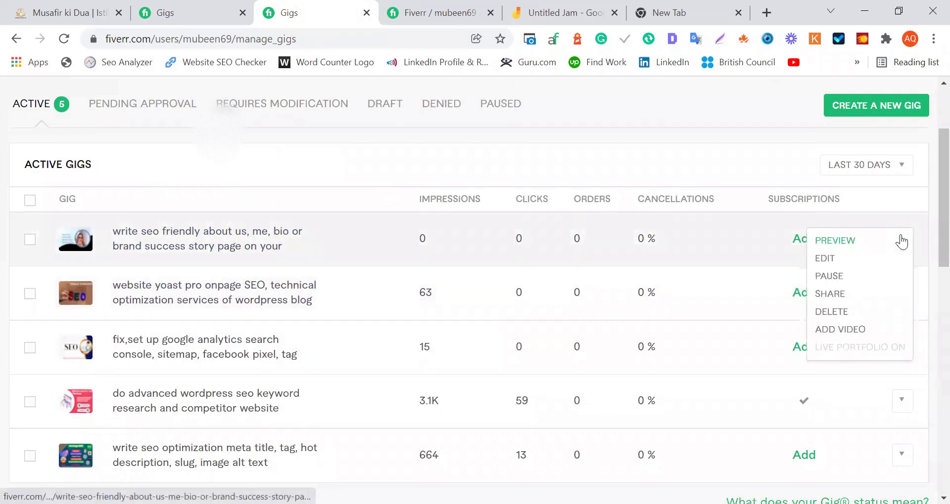
pyautogui.click(828, 276)
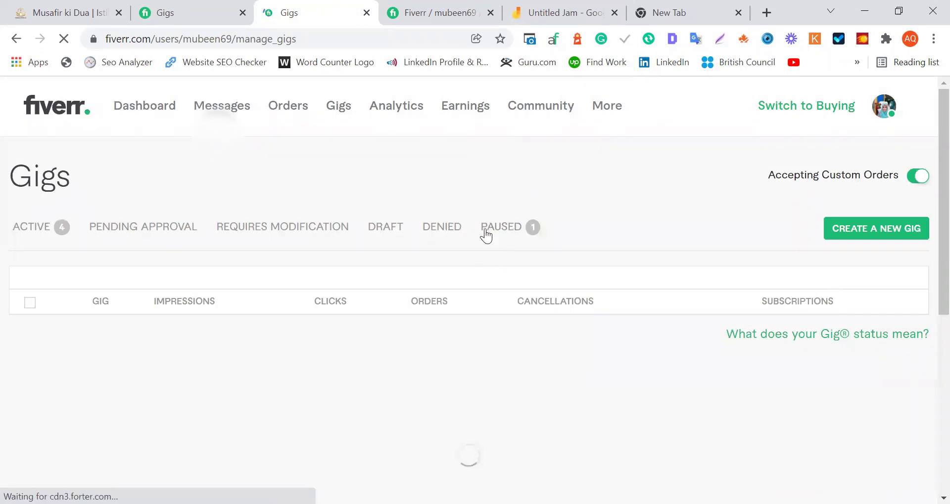
pyautogui.click(512, 231)
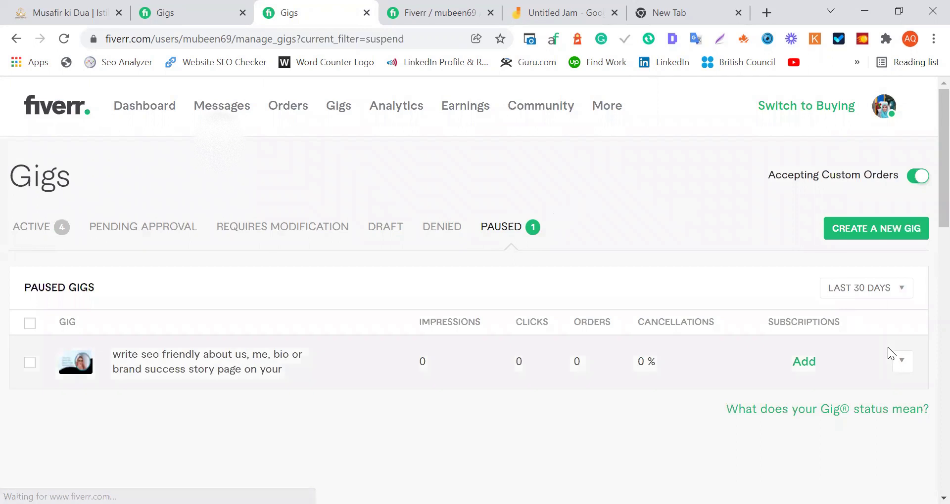
pyautogui.click(900, 364)
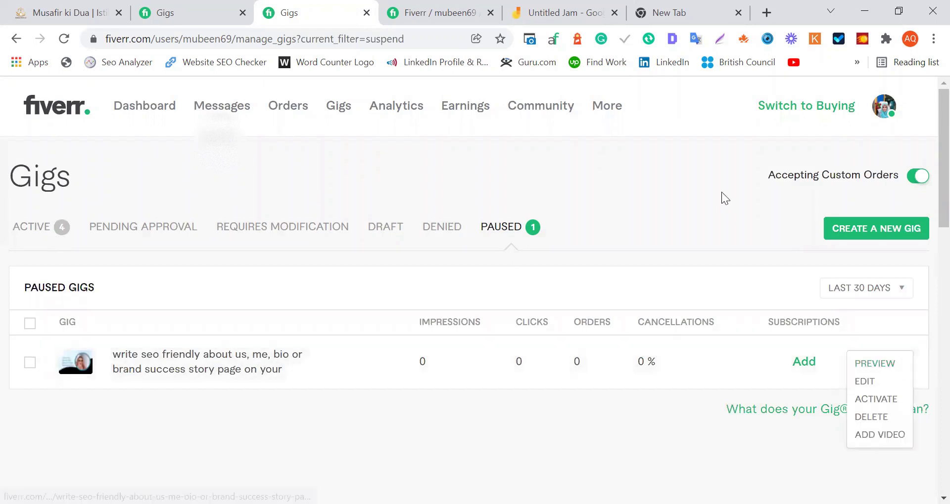
# - Reload the gig editor page showing the English Skills Test requirement, and check the paused and draft gig lists while it loads
pyautogui.click(443, 7)
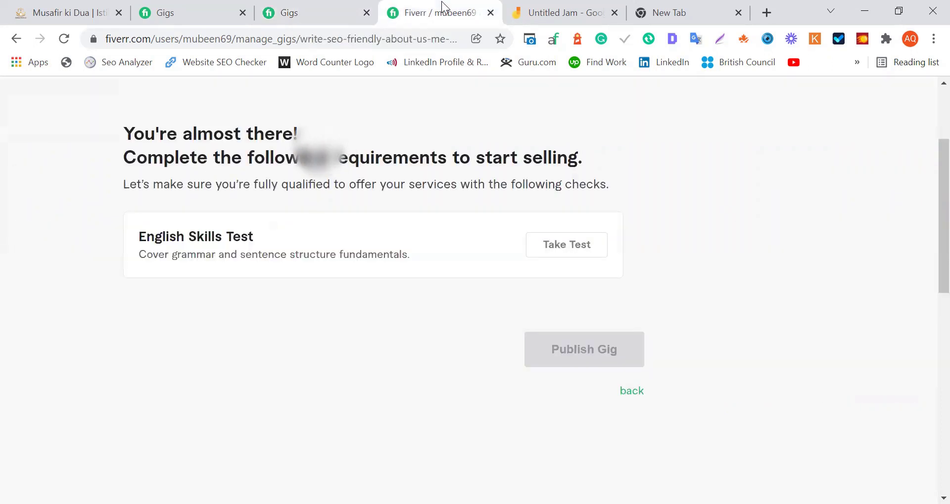
pyautogui.click(61, 41)
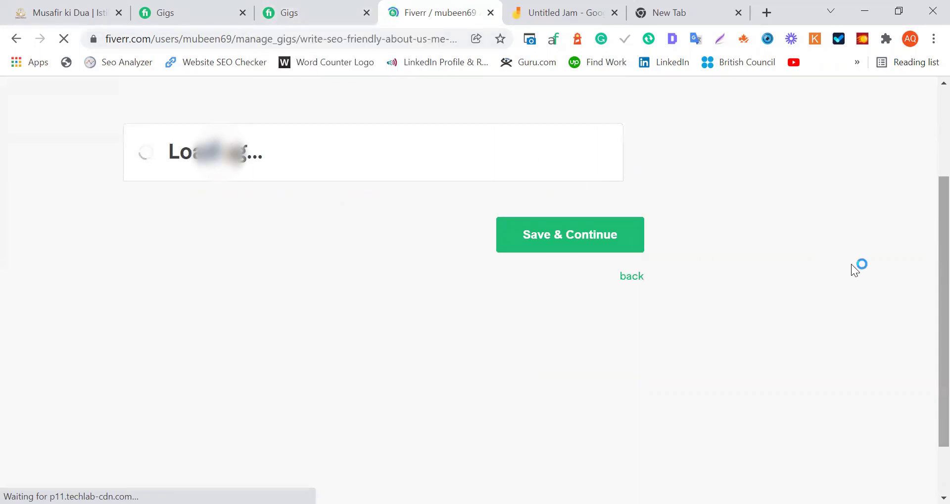
pyautogui.click(304, 14)
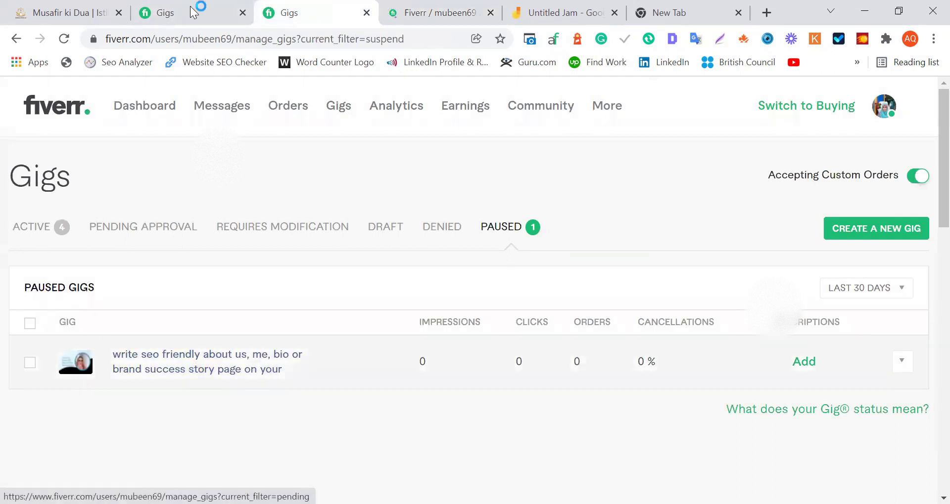
pyautogui.click(193, 11)
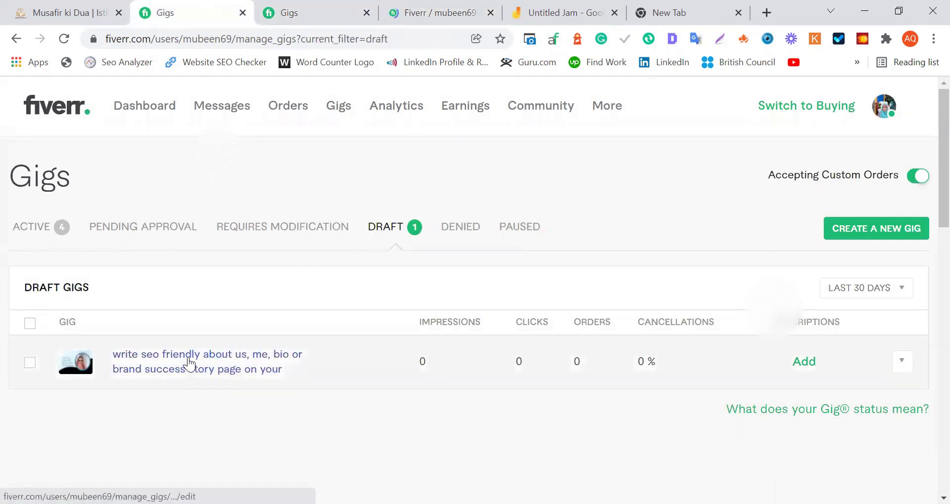
pyautogui.click(420, 9)
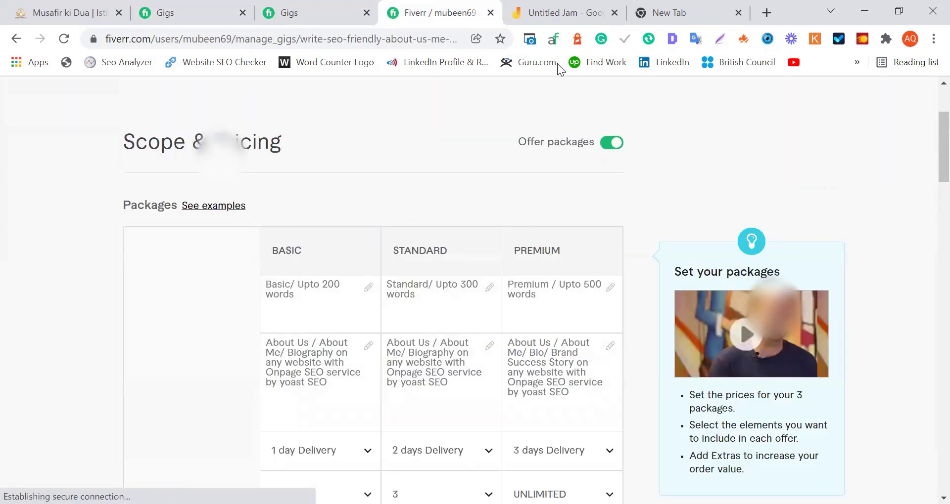
# - Return to the gig's Overview stage and change its category to Writing & Translation with the Website Content subcategory
pyautogui.scroll(3, 930, 89)
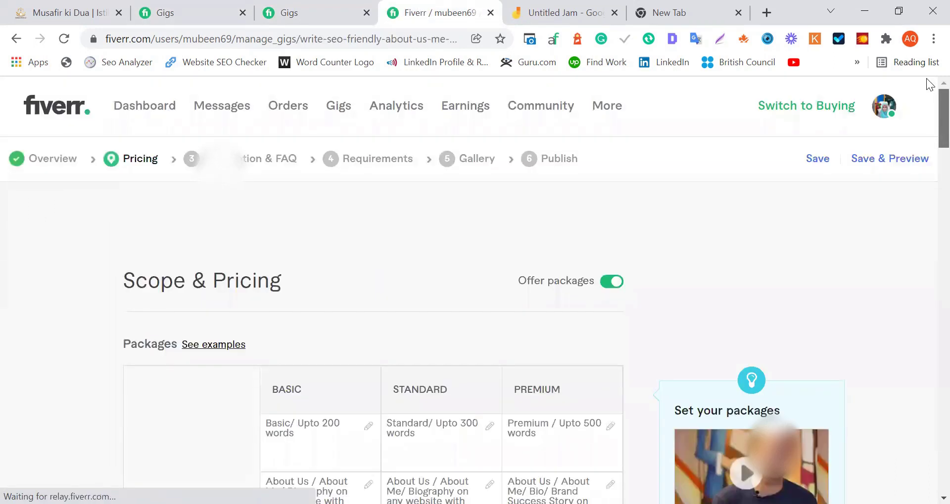
pyautogui.moveTo(928, 99); pyautogui.dragTo(926, 130)
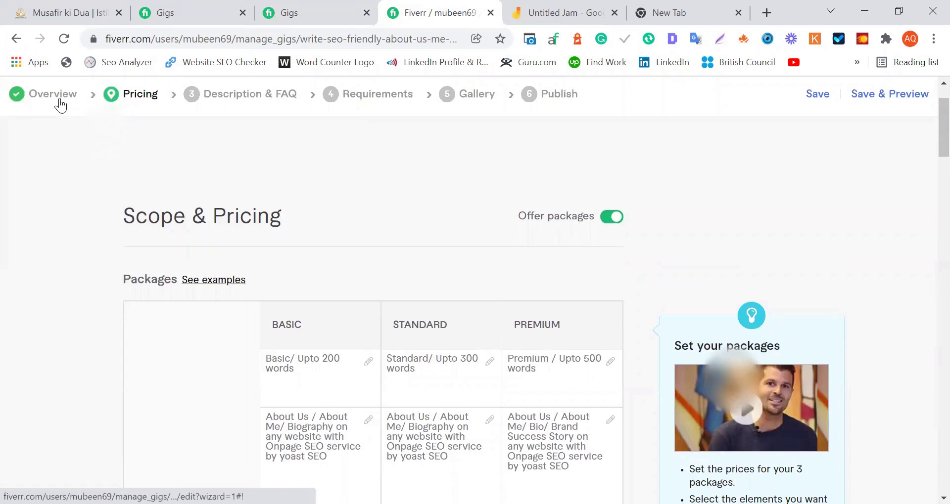
pyautogui.click(61, 104)
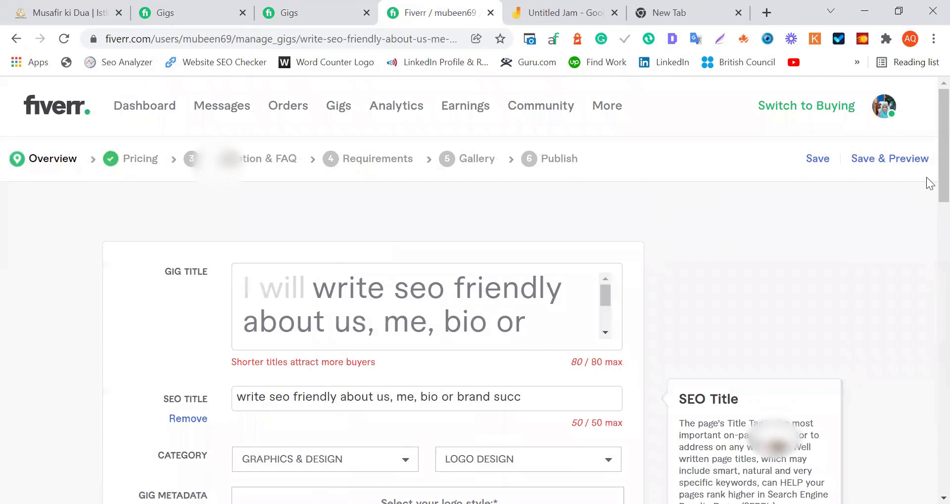
pyautogui.scroll(-4, 927, 218)
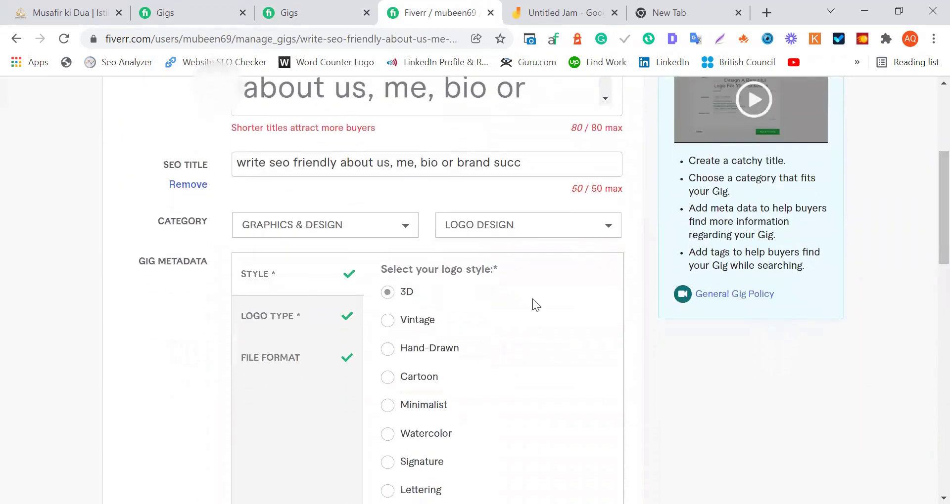
pyautogui.click(330, 234)
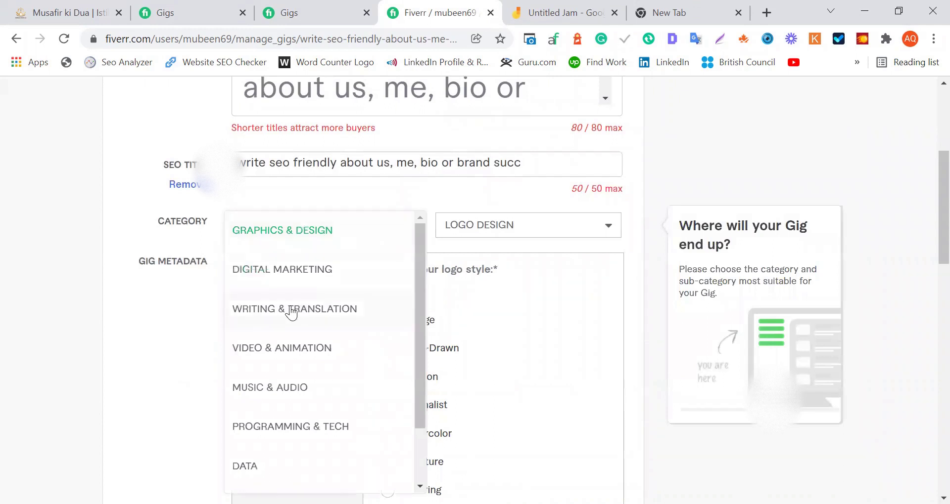
pyautogui.click(530, 226)
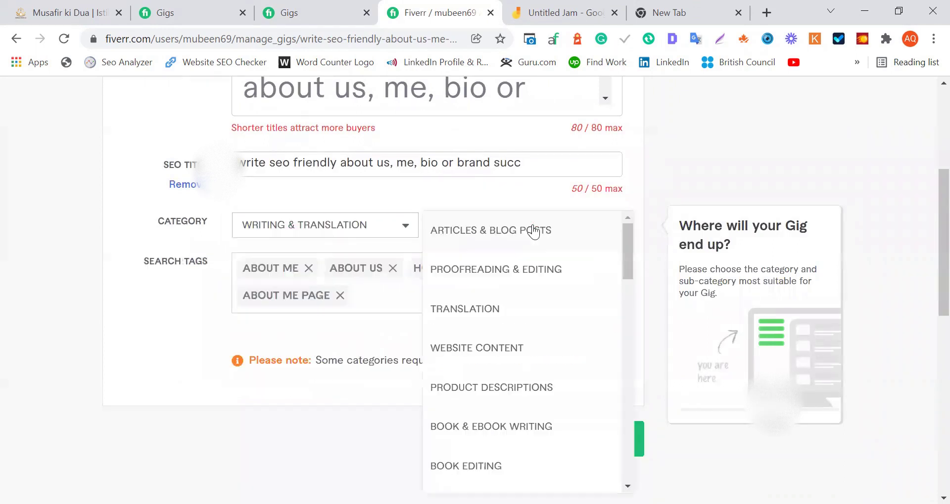
pyautogui.click(473, 347)
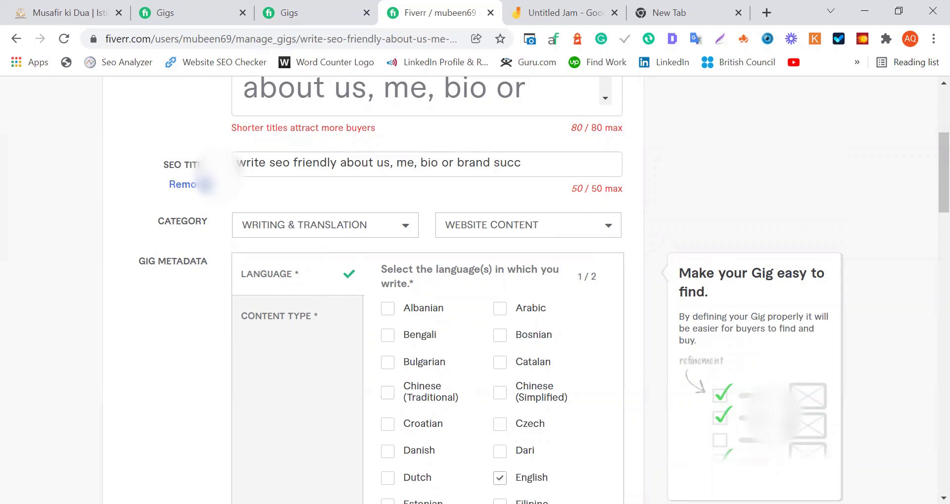
# - Select Sales Page, Landing Page, Product Page, FAQs and Contact us as content types, and save the Overview stage
pyautogui.click(248, 322)
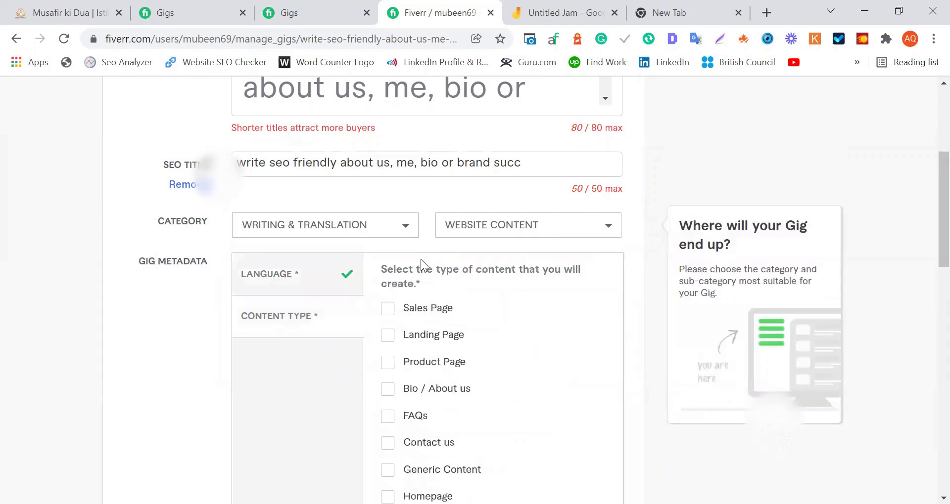
pyautogui.click(395, 308)
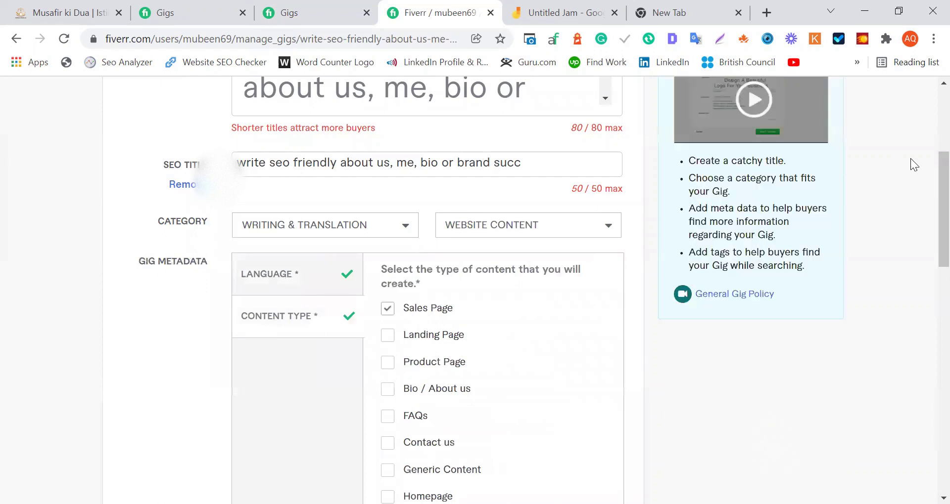
pyautogui.scroll(-4, 926, 176)
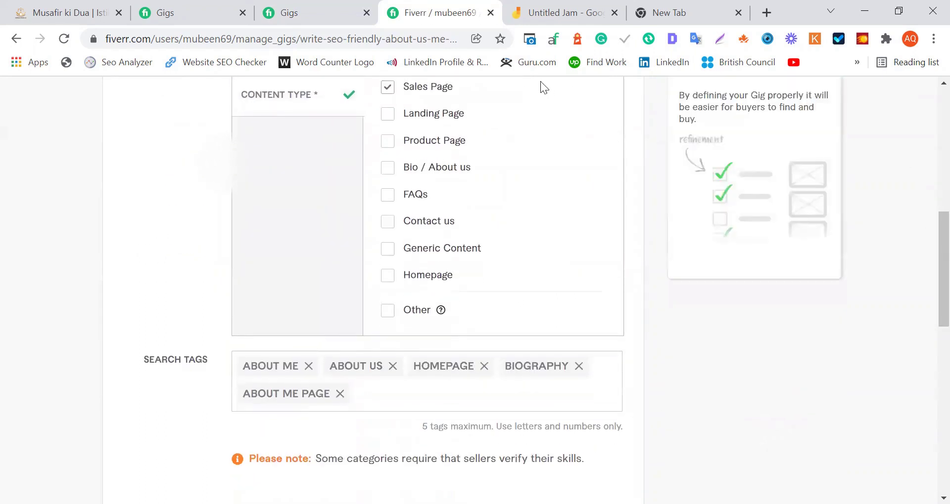
pyautogui.click(388, 141)
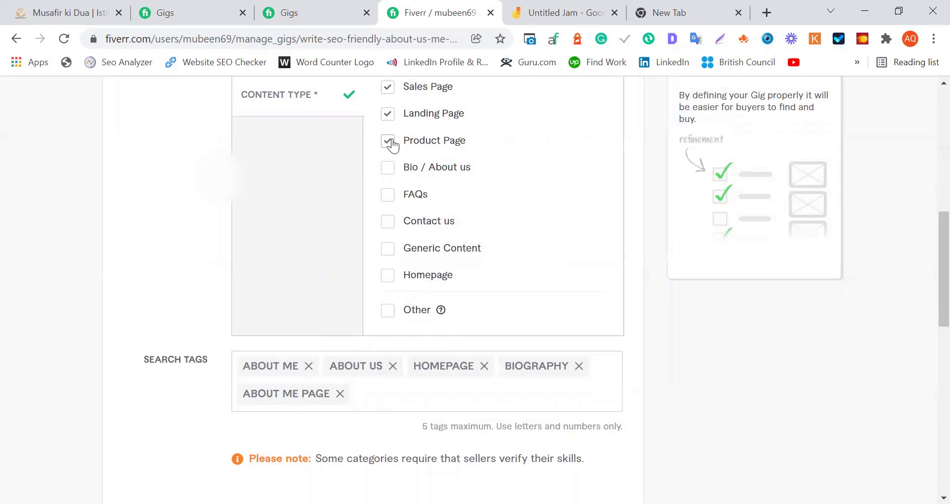
pyautogui.click(389, 197)
pyautogui.click(388, 223)
pyautogui.moveTo(943, 243); pyautogui.dragTo(930, 292)
pyautogui.click(577, 380)
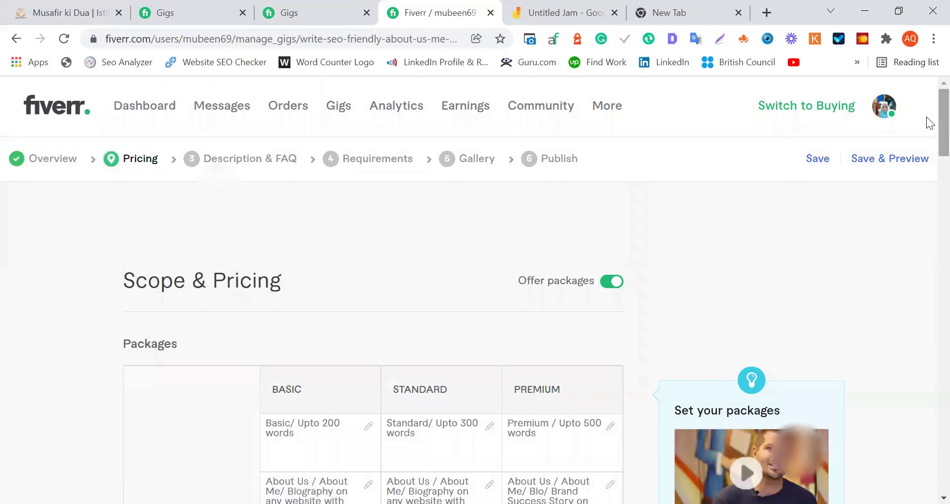
# - Set words included to 200, 300 and 500 and number of pages to 2, 2 and 3 for the Basic, Standard and Premium packages
pyautogui.moveTo(926, 116); pyautogui.dragTo(928, 166)
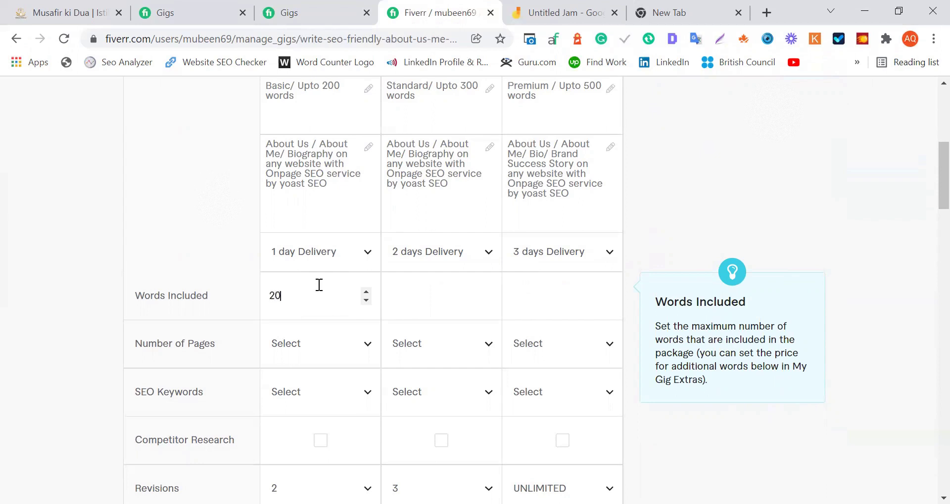
pyautogui.click(414, 287)
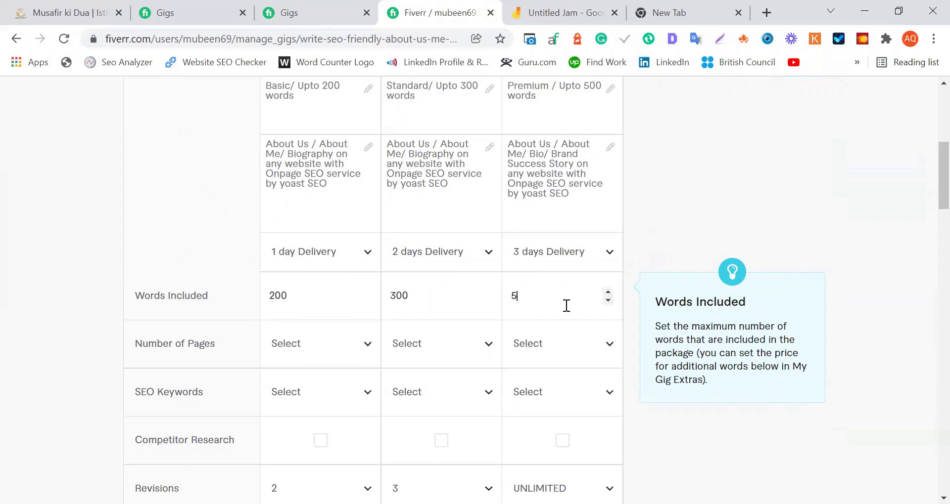
pyautogui.click(295, 345)
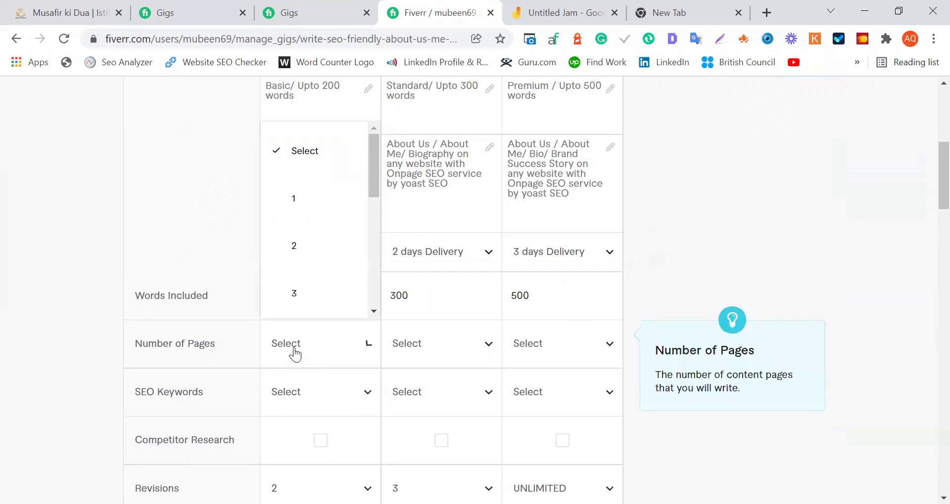
pyautogui.click(306, 259)
pyautogui.click(415, 350)
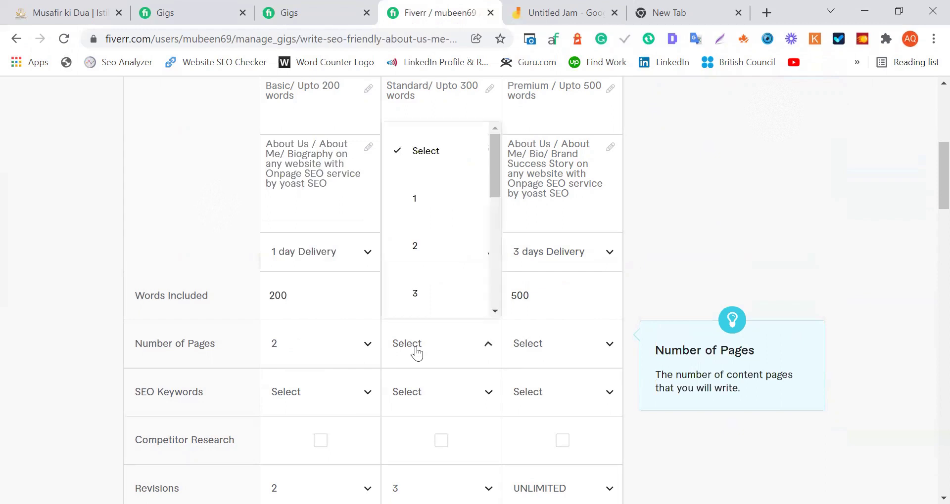
pyautogui.click(432, 261)
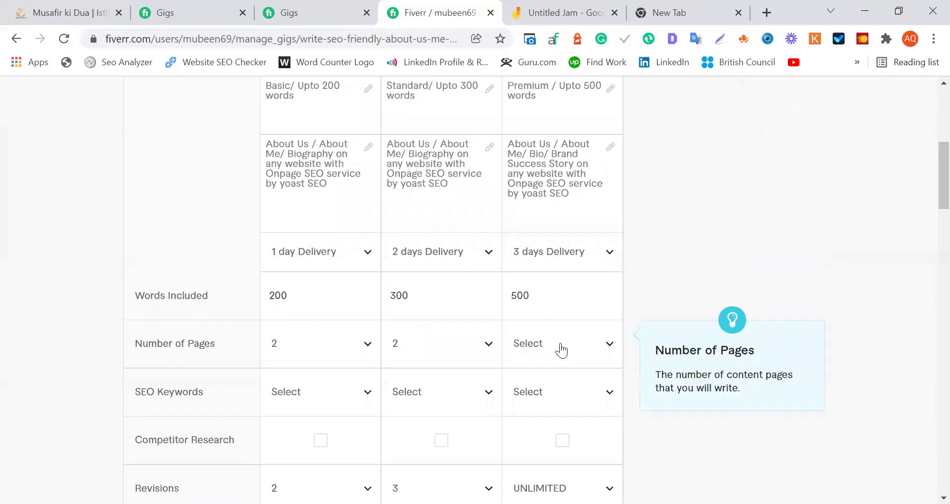
pyautogui.click(561, 349)
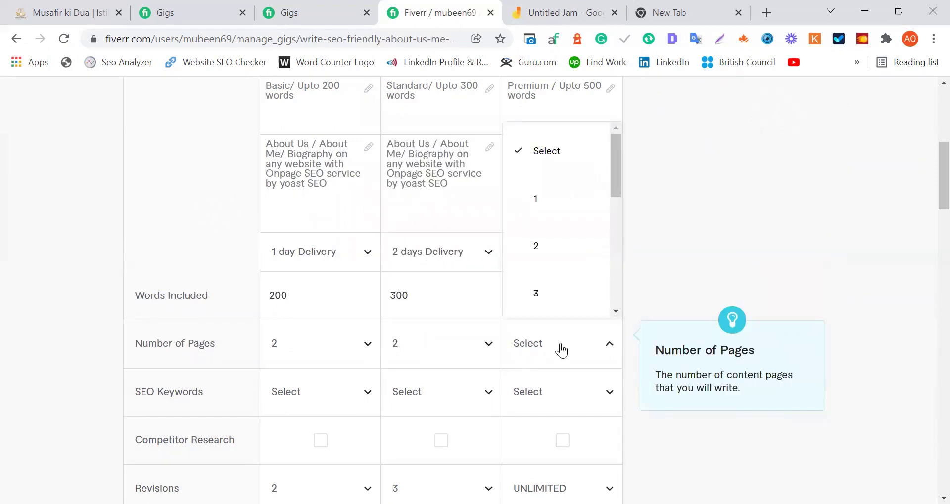
pyautogui.click(617, 310)
pyautogui.click(556, 271)
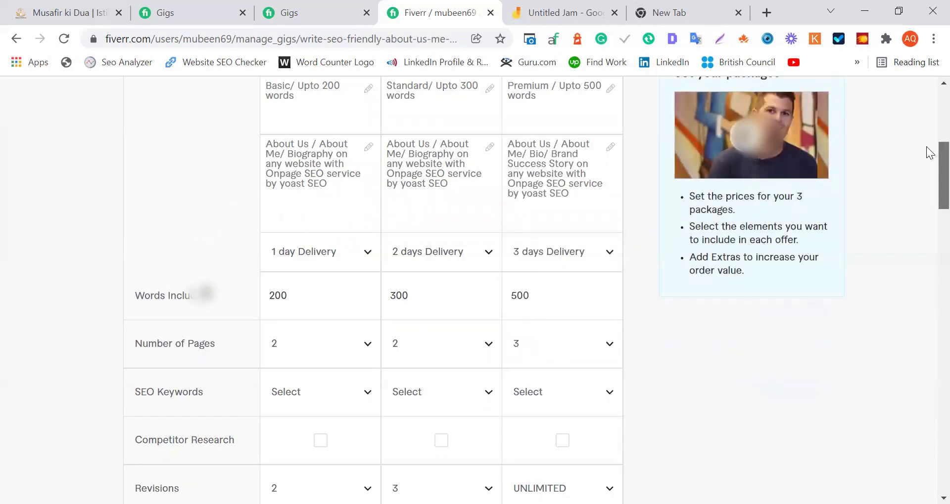
# - Set the SEO keywords to 1 for Basic, 1 for Standard and 3 for Premium
pyautogui.scroll(-5, 926, 168)
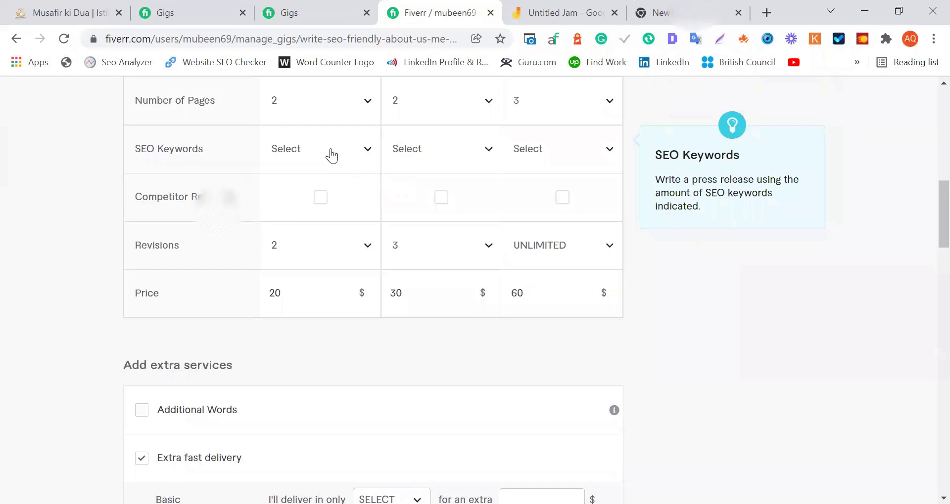
pyautogui.click(331, 155)
pyautogui.click(331, 258)
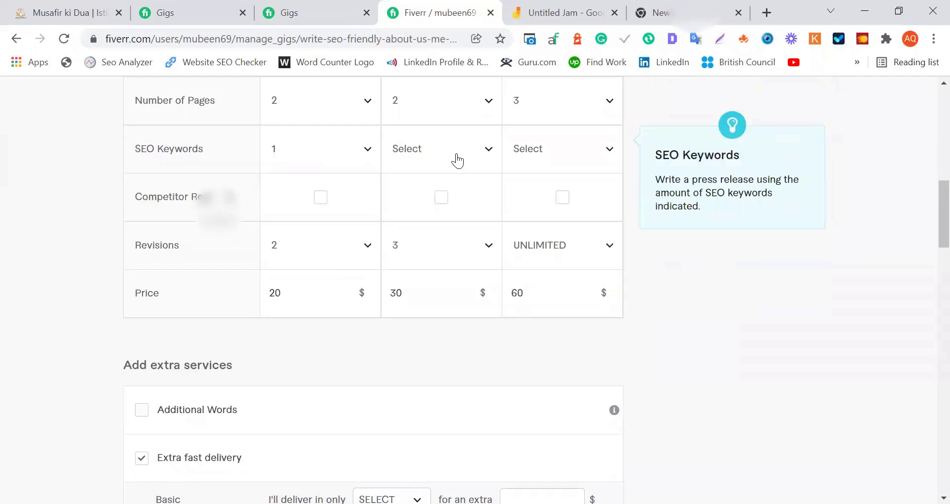
pyautogui.click(454, 156)
pyautogui.click(438, 253)
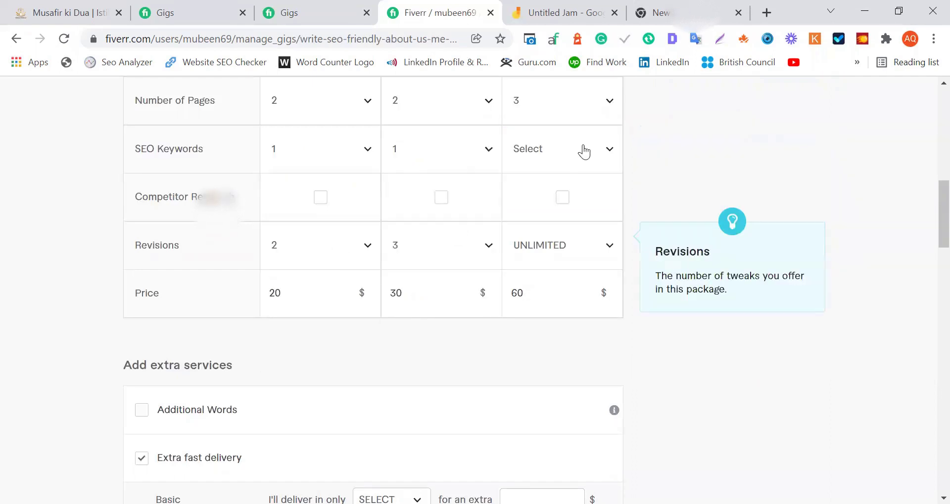
pyautogui.click(587, 149)
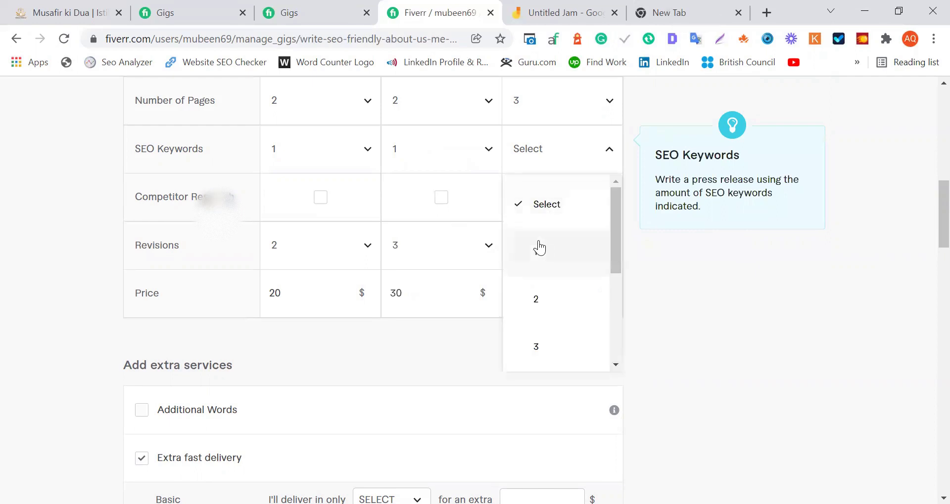
pyautogui.click(540, 247)
pyautogui.click(550, 155)
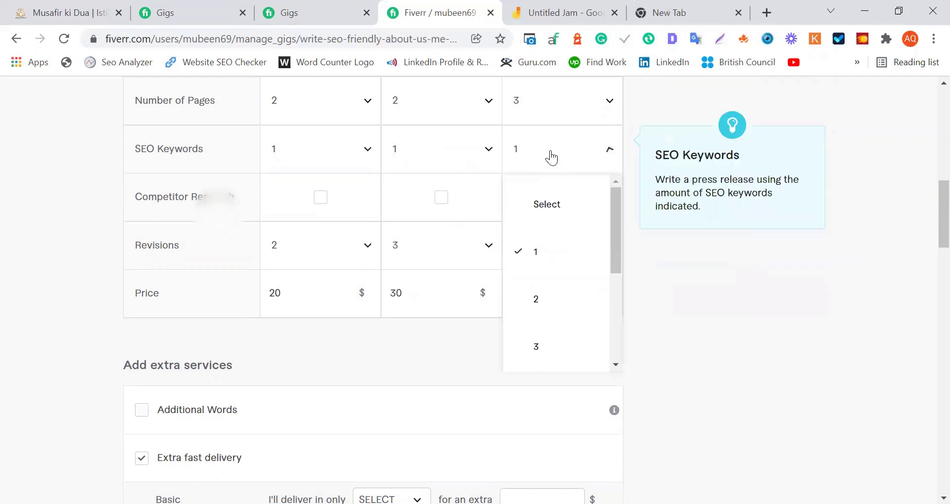
pyautogui.click(562, 348)
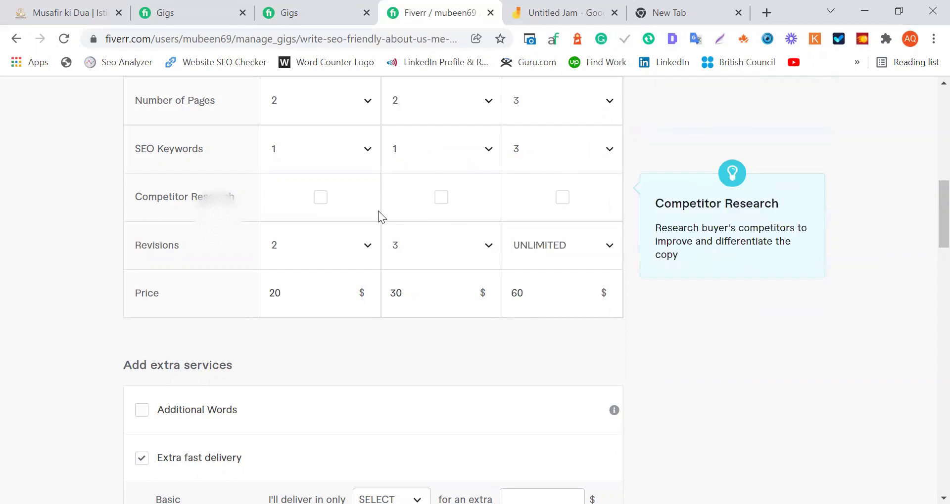
# - Include Competitor Research in the Standard package and save the Pricing stage
pyautogui.click(453, 195)
pyautogui.moveTo(929, 207); pyautogui.dragTo(926, 370)
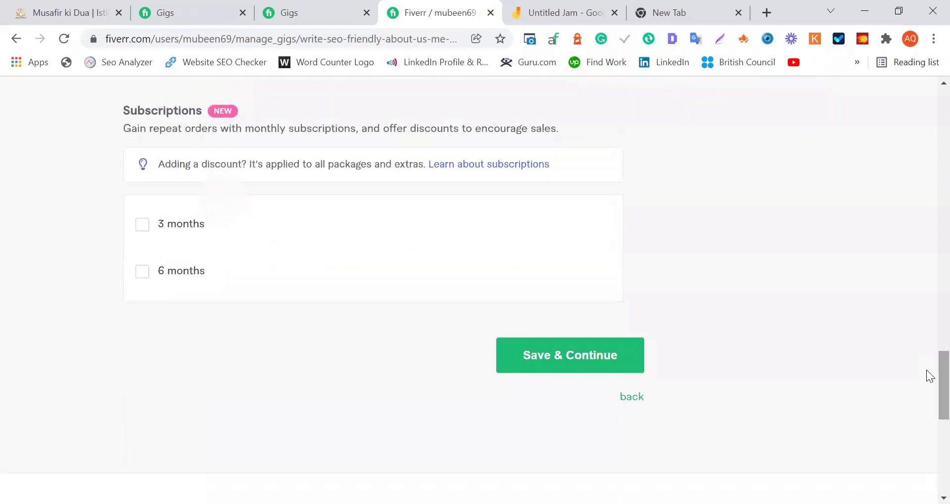
pyautogui.click(580, 365)
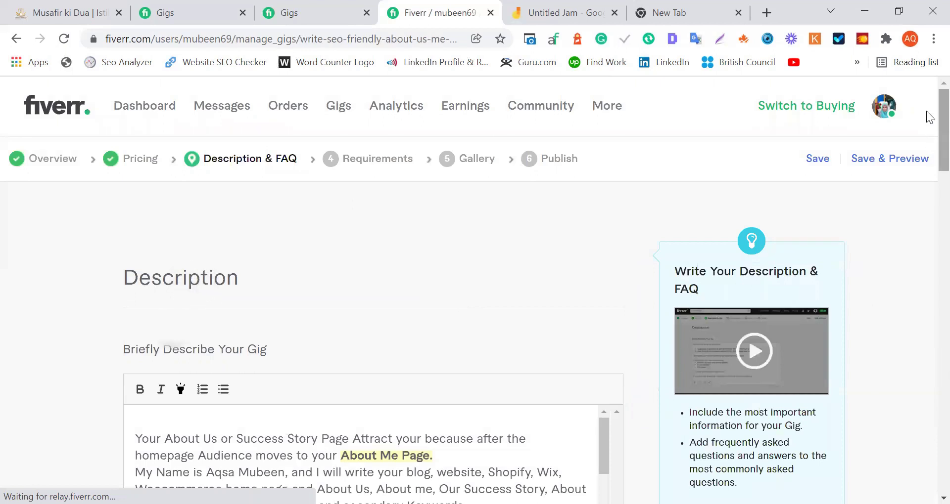
# - Save the Description & FAQ and Requirements stages as they are, continuing to the Gallery stage
pyautogui.scroll(-7, 928, 207)
pyautogui.scroll(-15, 925, 271)
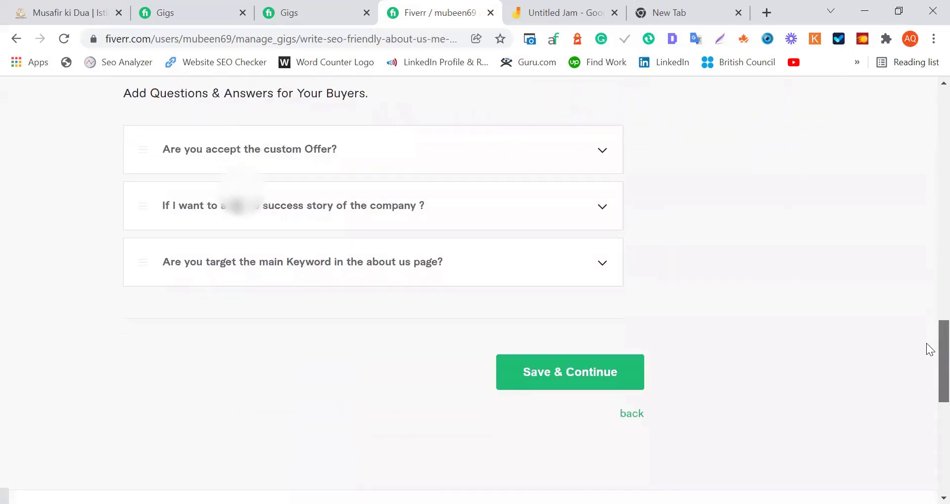
pyautogui.click(574, 366)
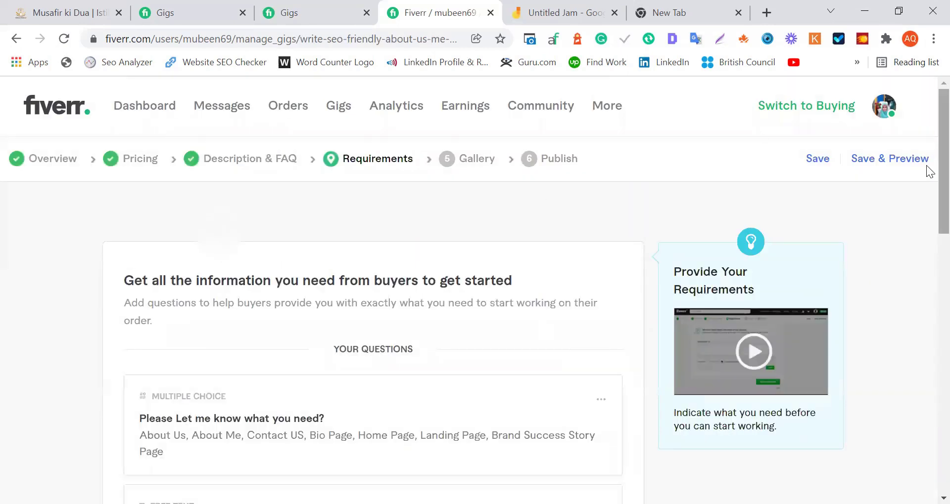
pyautogui.scroll(-1, 926, 216)
pyautogui.scroll(-8, 926, 238)
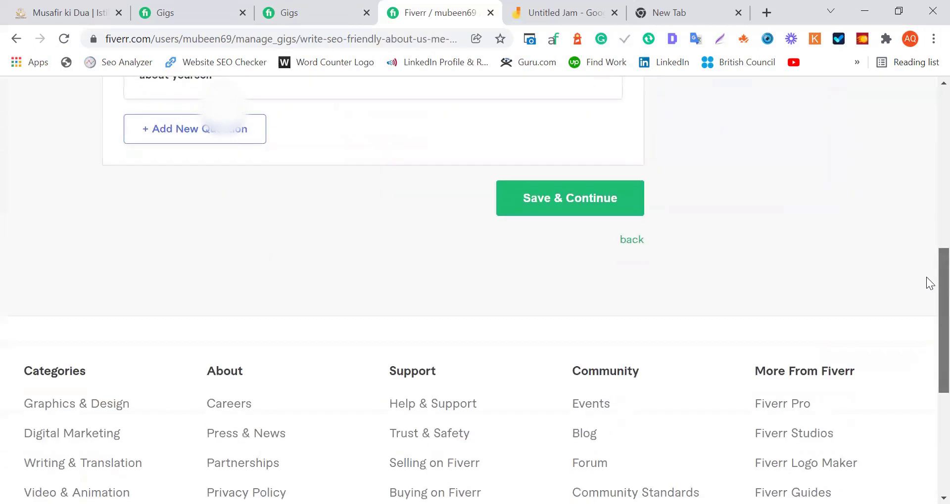
pyautogui.click(572, 192)
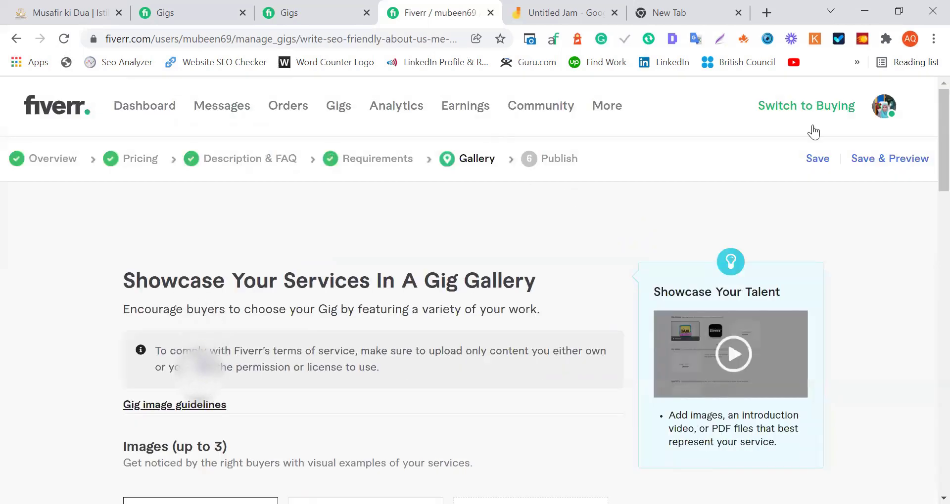
# - Delete the primary "About Us About Me Brand Page Success Story" image from the gig gallery
pyautogui.scroll(-6, 927, 188)
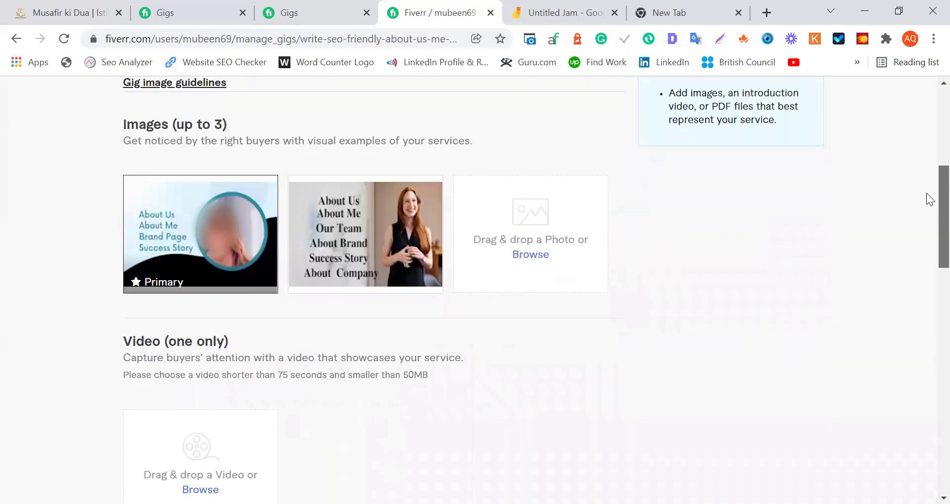
pyautogui.scroll(-1, 929, 218)
pyautogui.scroll(-2, 927, 230)
pyautogui.scroll(3, 926, 210)
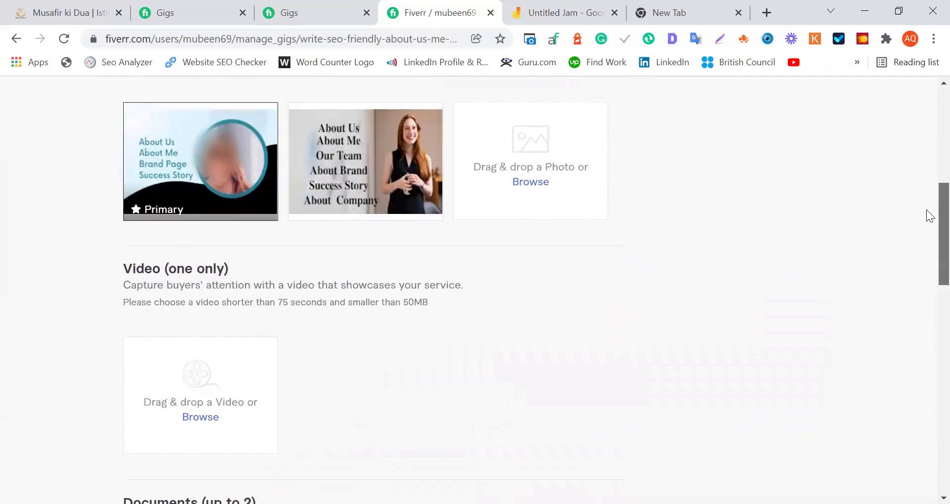
pyautogui.moveTo(260, 179)
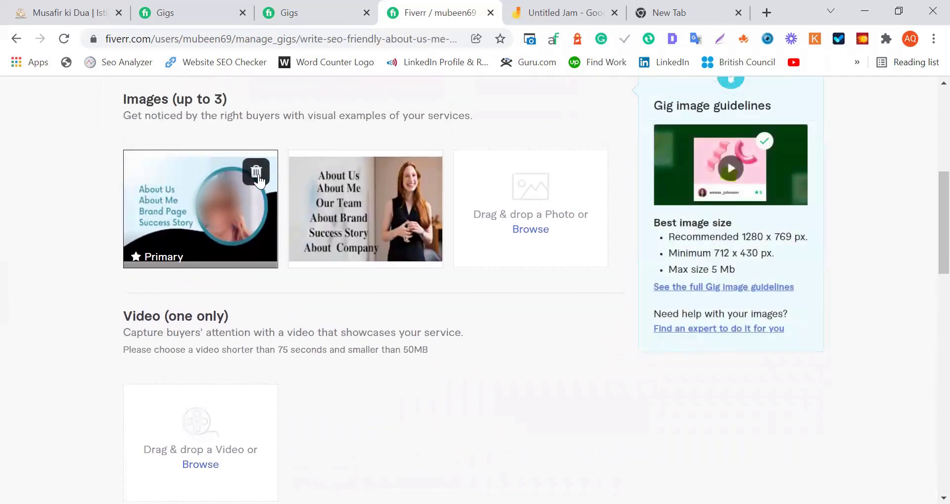
pyautogui.click(262, 173)
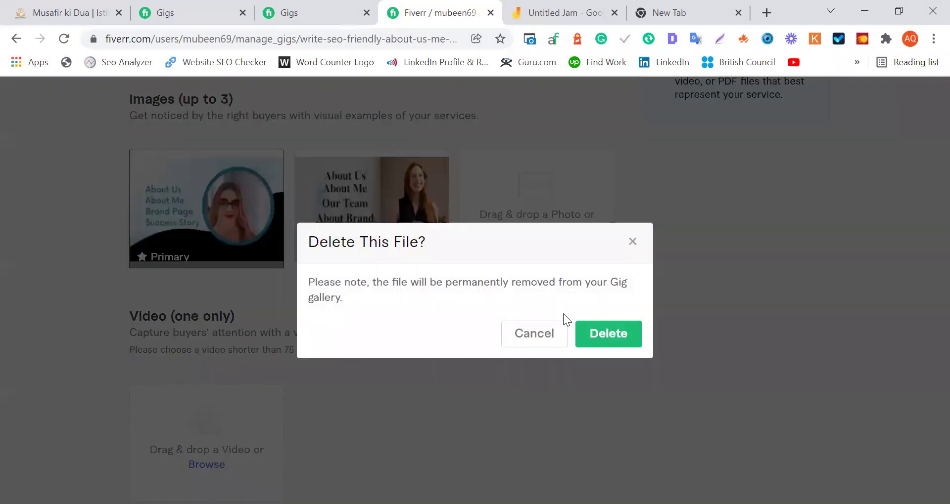
pyautogui.click(605, 334)
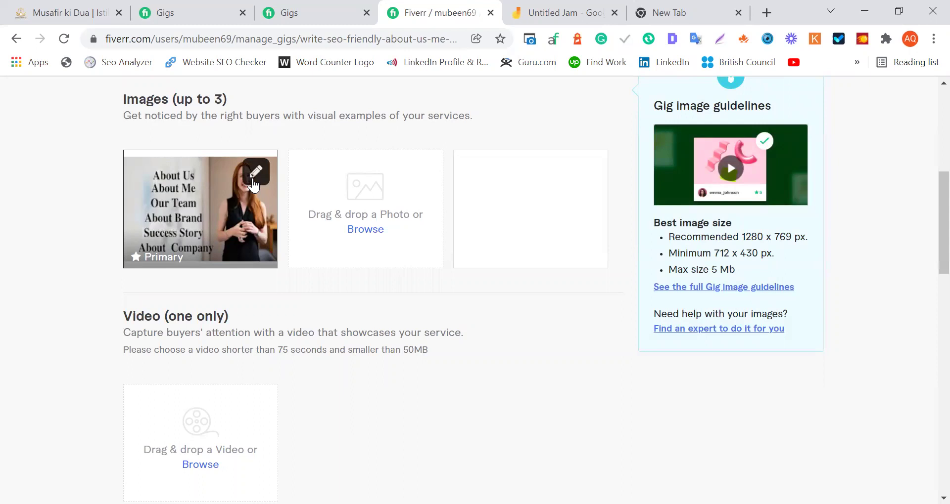
# - Replace the remaining primary gallery image with "About Us About Me Brand Page Success Story" from the Downloads folder
pyautogui.click(254, 182)
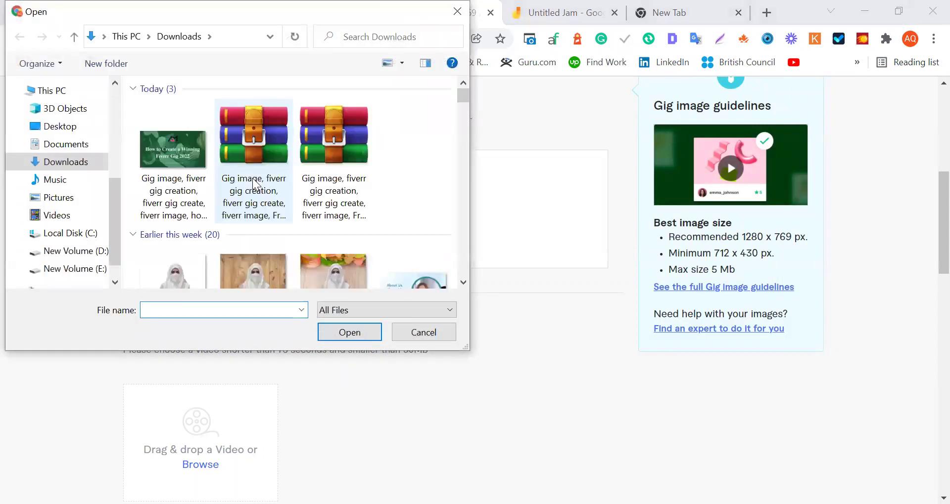
pyautogui.click(59, 145)
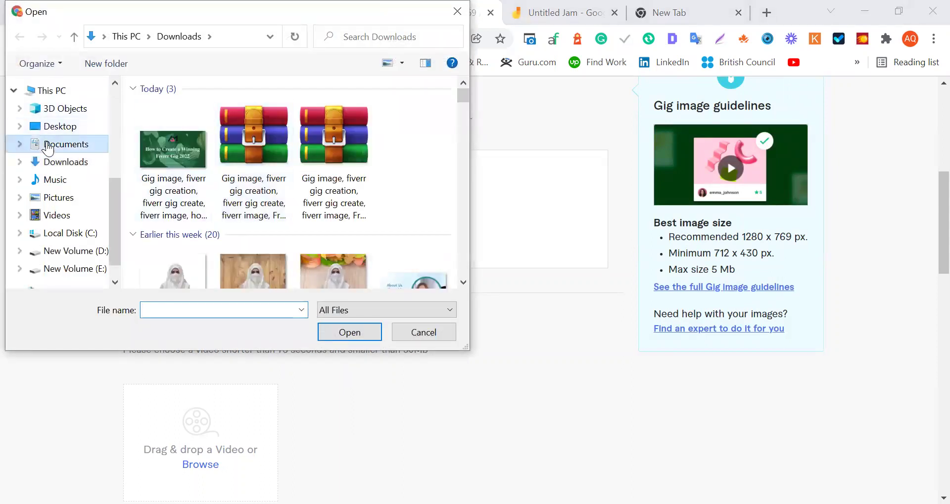
pyautogui.click(67, 164)
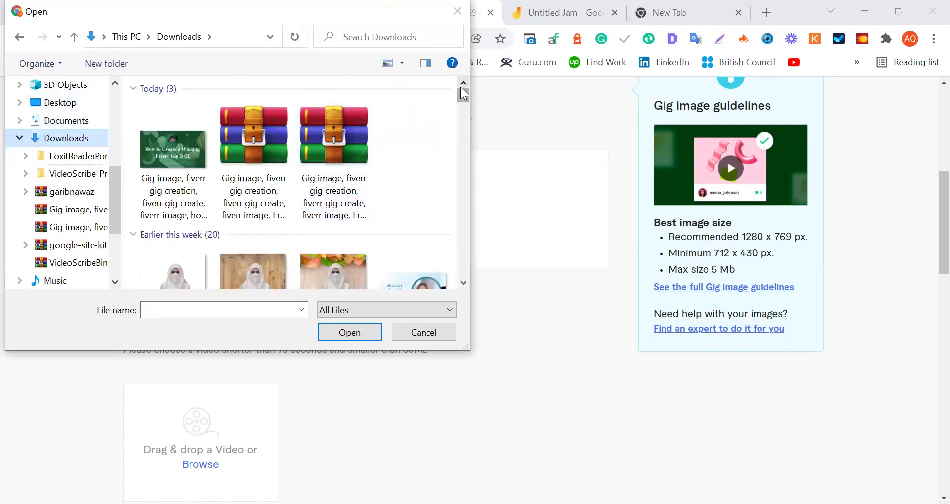
pyautogui.moveTo(464, 98)
pyautogui.mouseDown()
pyautogui.moveTo(466, 116)
pyautogui.moveTo(463, 109)
pyautogui.mouseUp()
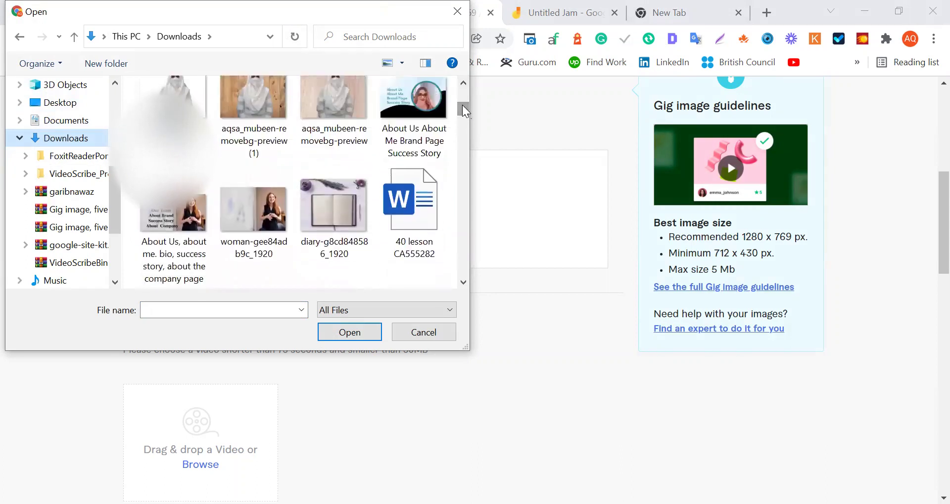
pyautogui.doubleClick(426, 104)
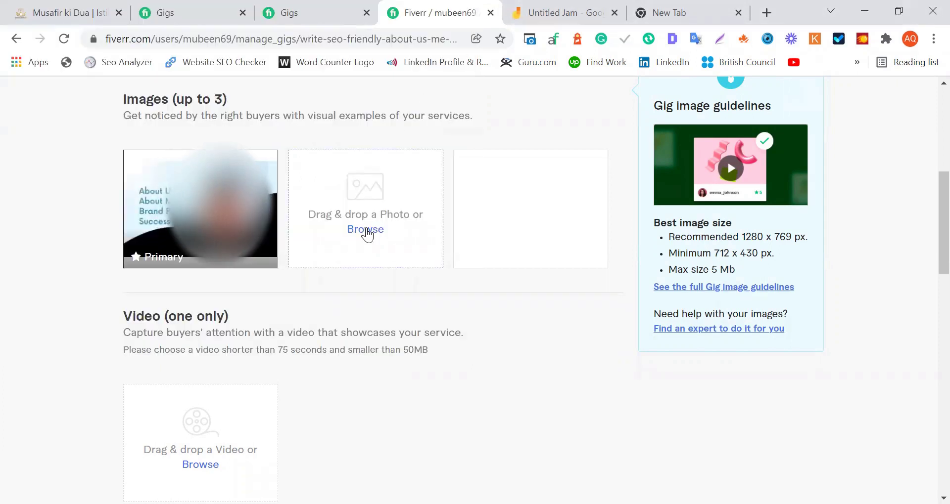
# - Add "About Us, about me. bio, success story, about the company page" from Downloads as the second gallery image and save the Gallery stage
pyautogui.click(366, 229)
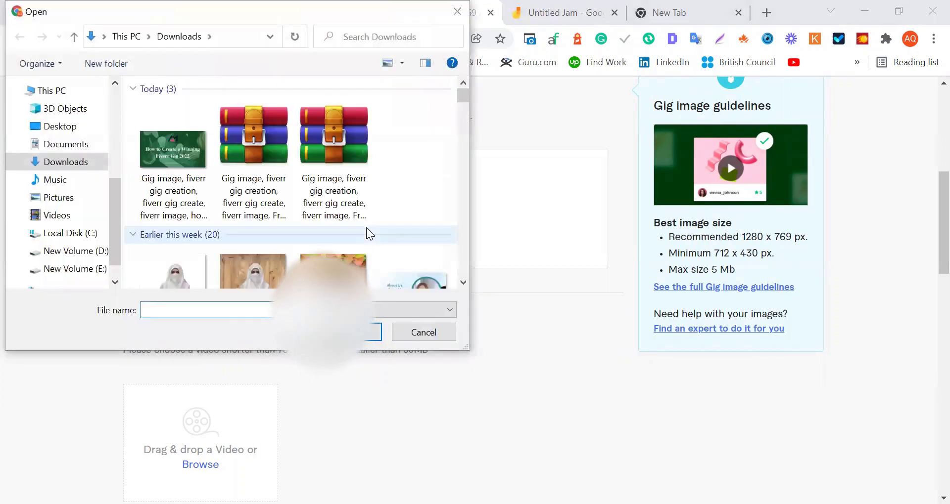
pyautogui.moveTo(464, 102); pyautogui.dragTo(462, 123)
pyautogui.click(463, 85)
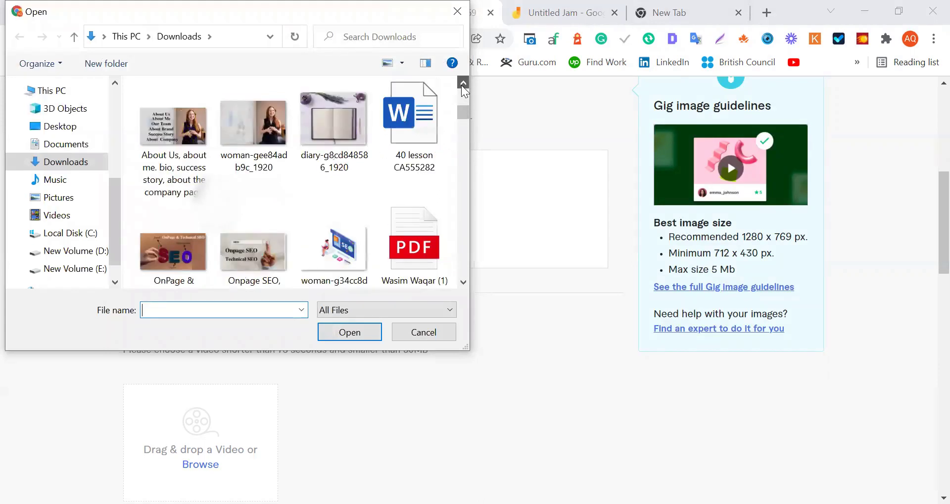
pyautogui.doubleClick(166, 128)
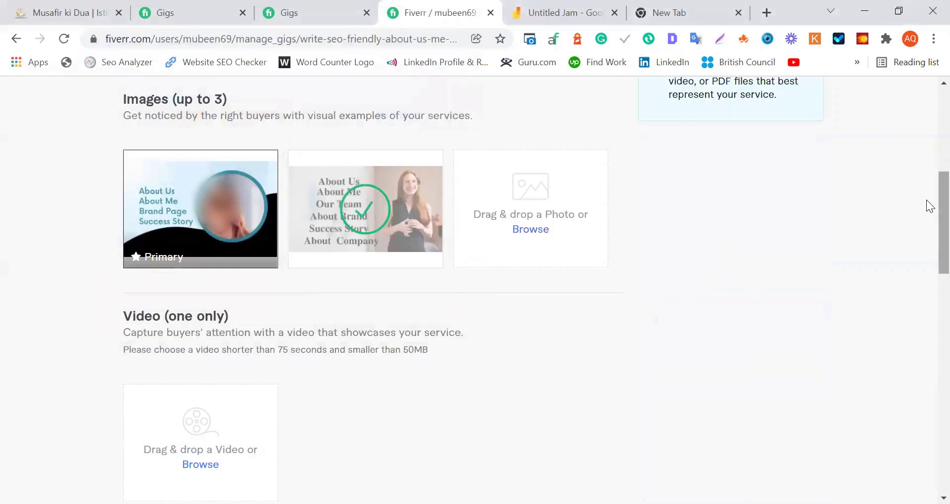
pyautogui.scroll(-10, 927, 250)
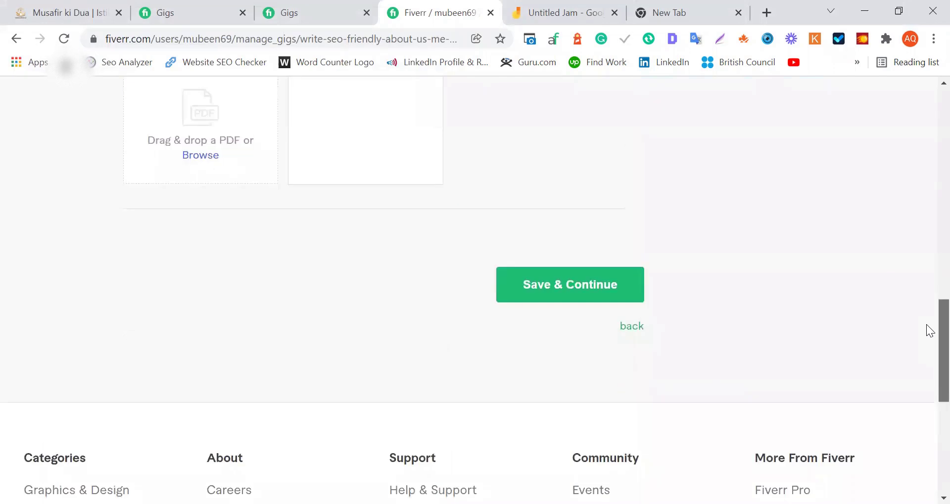
pyautogui.click(560, 292)
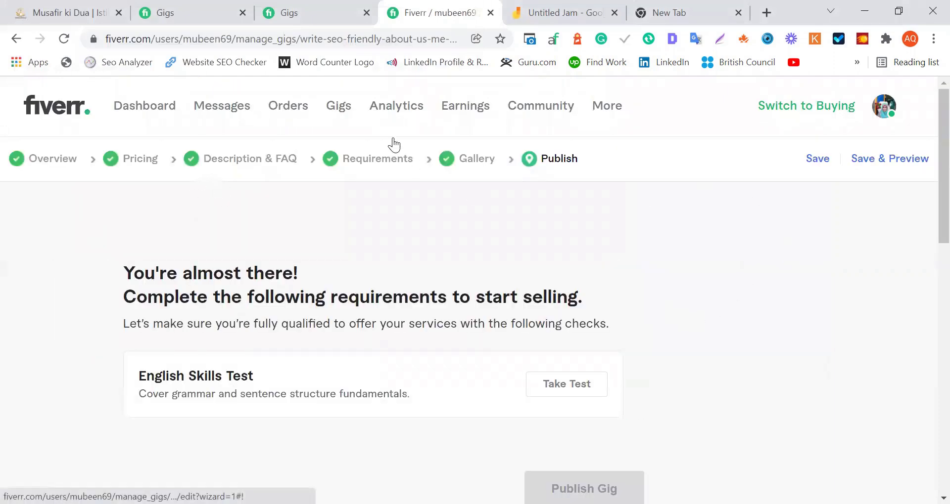
# - Activate the paused "write seo friendly about us, me, bio or brand success story page" gig from the paused gigs list
pyautogui.click(309, 8)
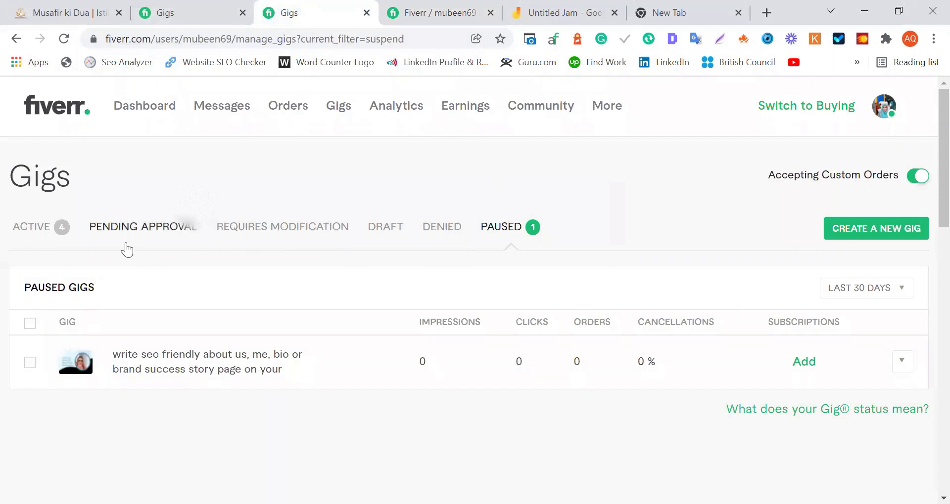
pyautogui.click(899, 361)
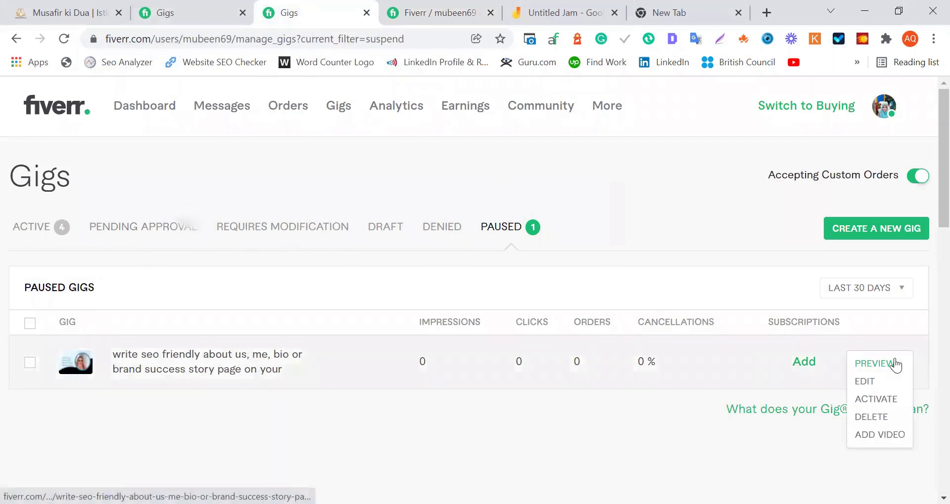
pyautogui.click(872, 401)
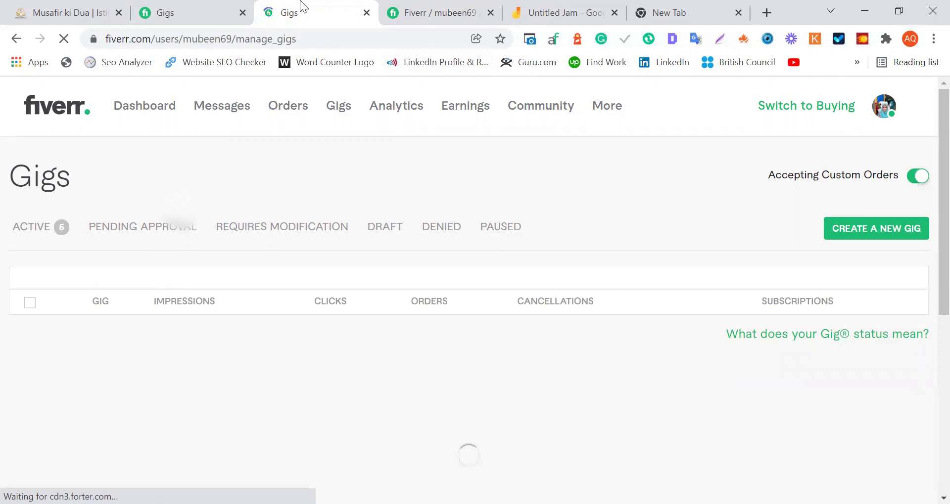
# - Examine the active gigs on the seller profile and in the gig management list to check for the reactivated gig
pyautogui.click(168, 7)
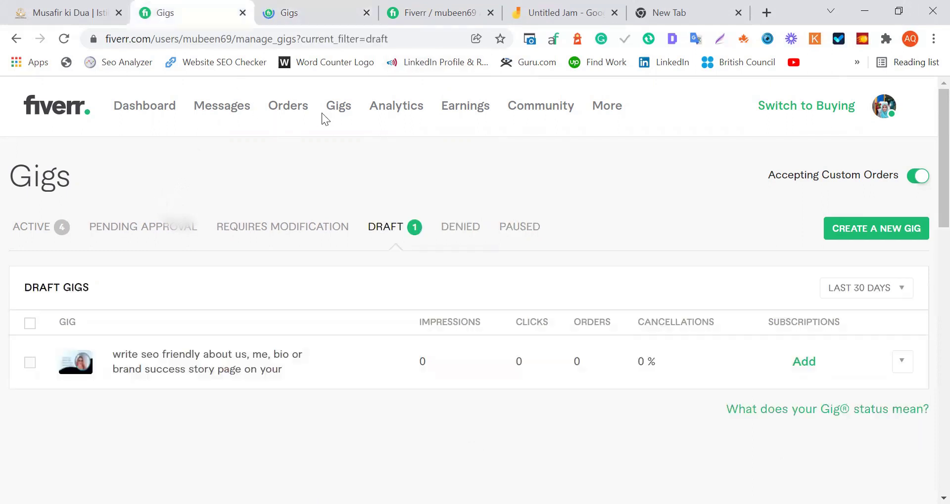
pyautogui.click(879, 105)
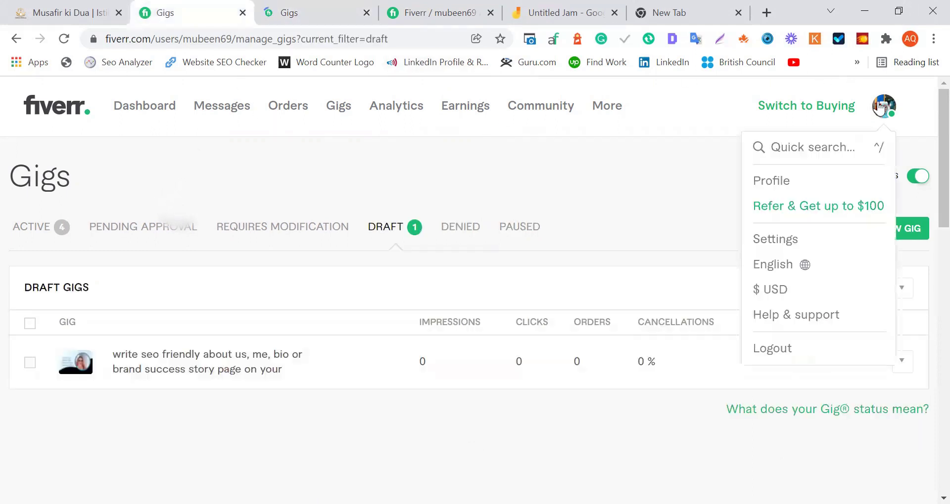
pyautogui.click(773, 182)
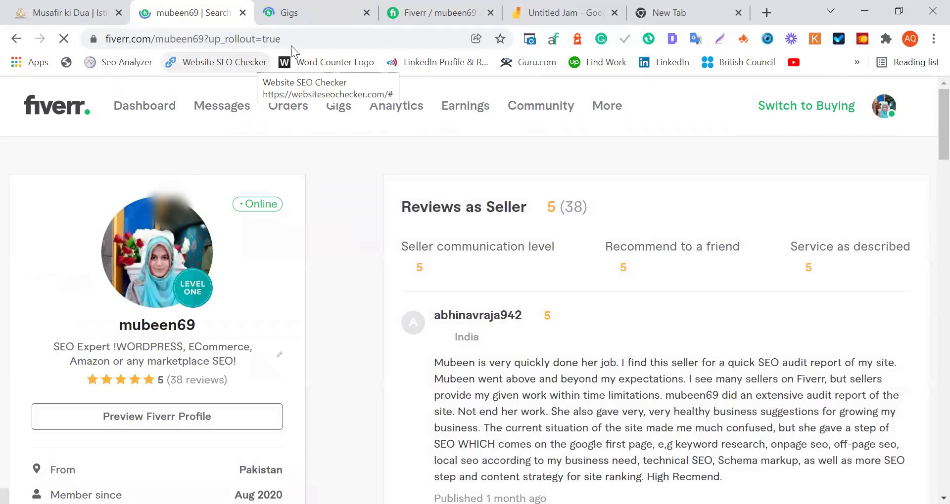
pyautogui.click(340, 107)
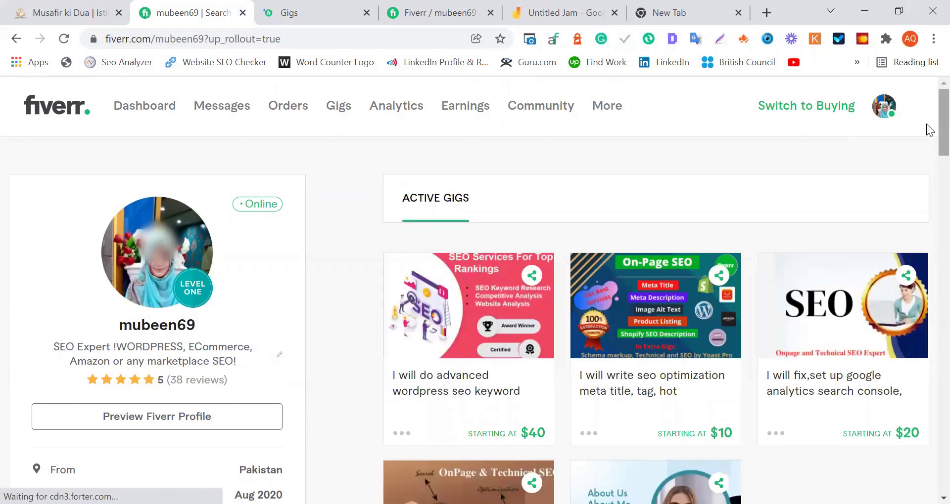
pyautogui.scroll(-5, 500, 337)
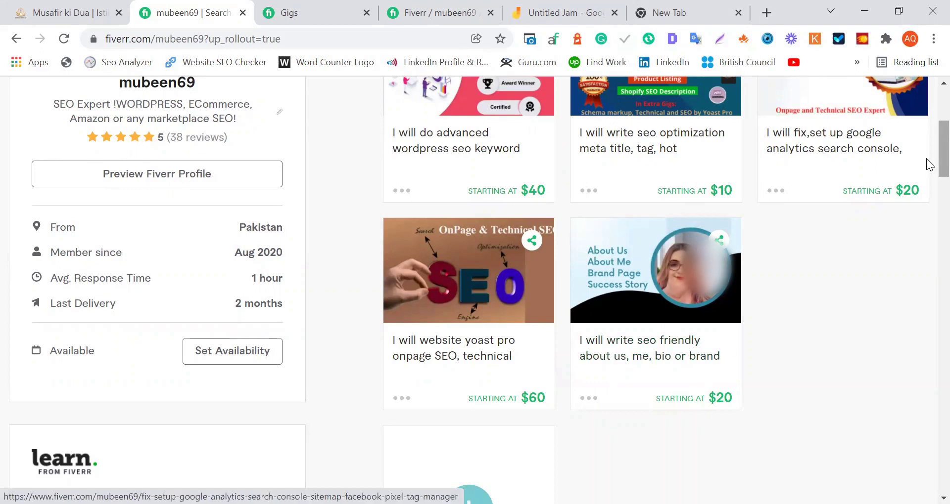
pyautogui.moveTo(943, 149); pyautogui.dragTo(944, 117)
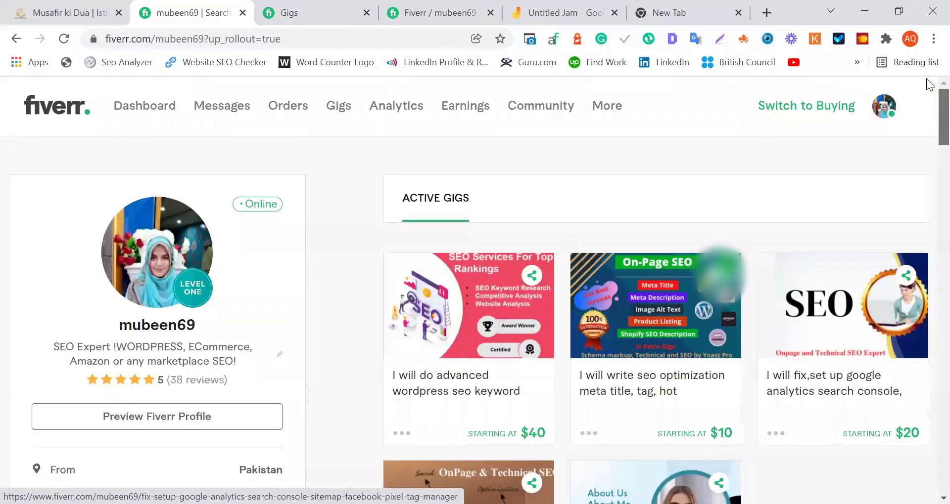
pyautogui.click(345, 115)
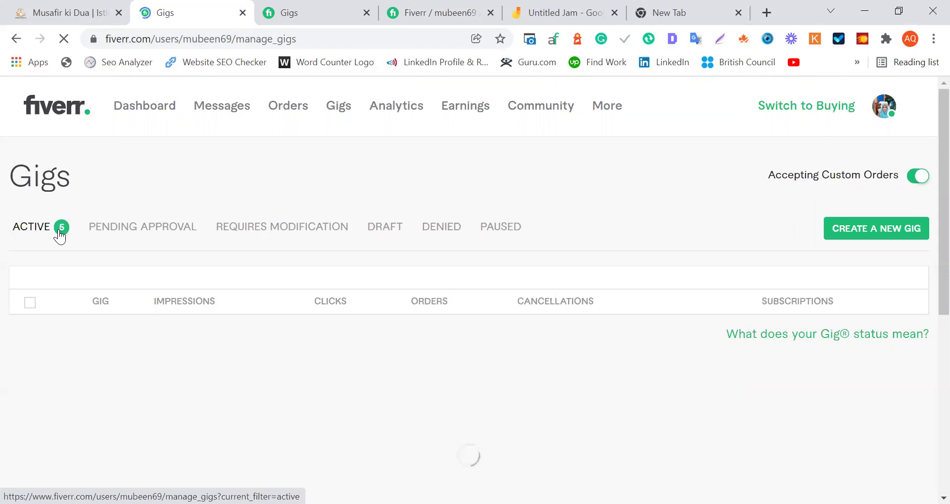
pyautogui.click(59, 236)
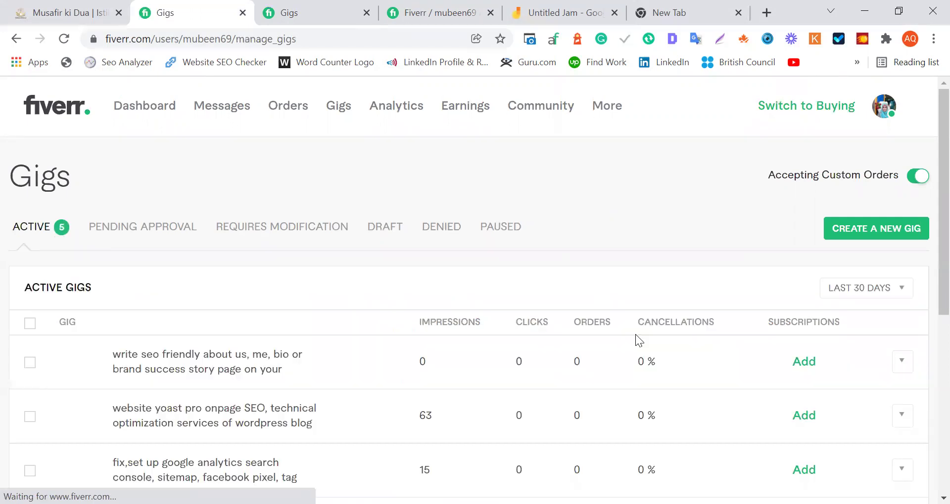